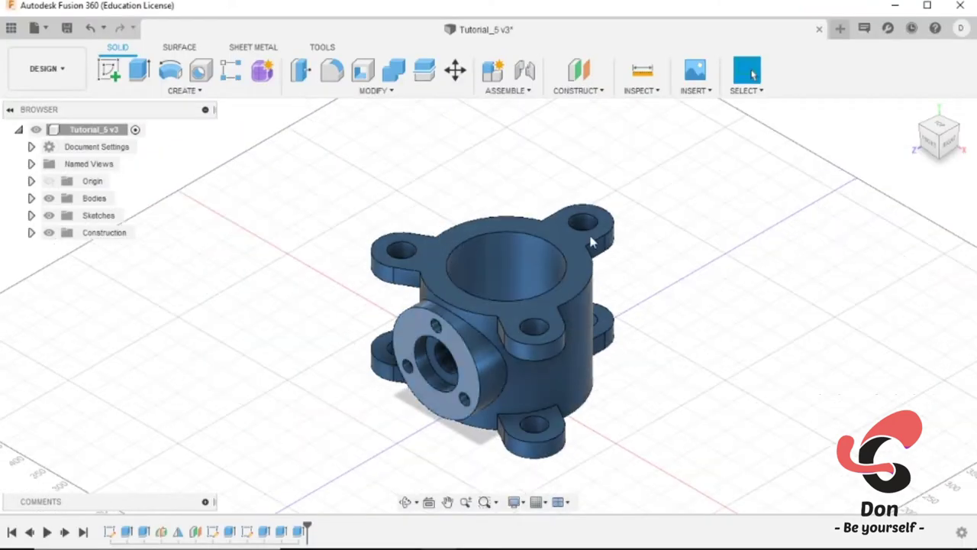
- Review the finished housing, then start a new empty design with origin planes visible
mouse_move(486, 305)
shift+middle_down()
mouse_move(535, 245)
mouse_move(581, 229)
shift+middle_up()
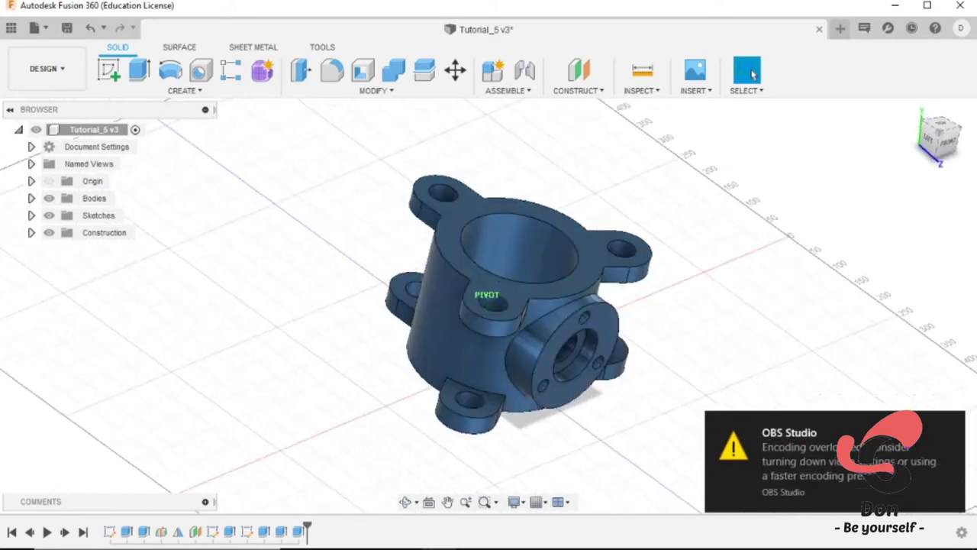
click(914, 109)
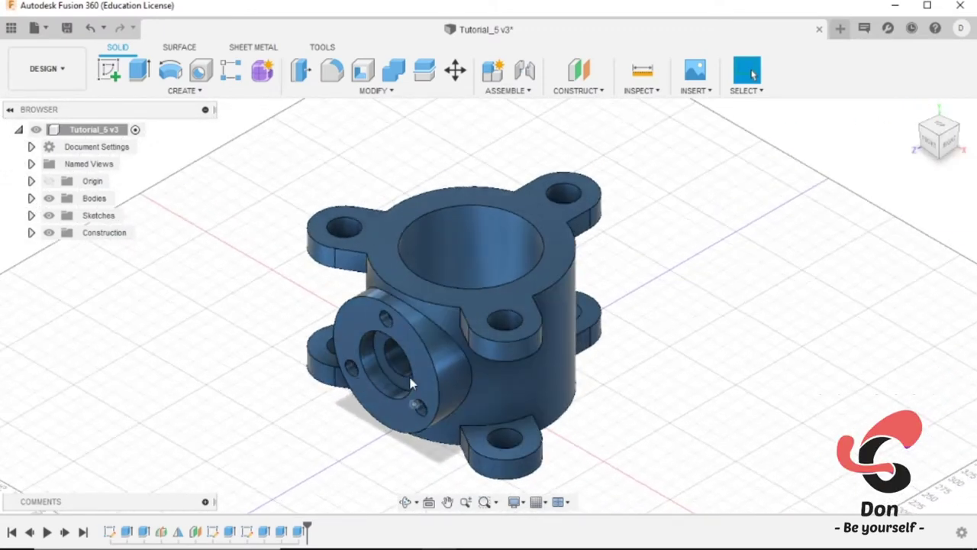
click(843, 29)
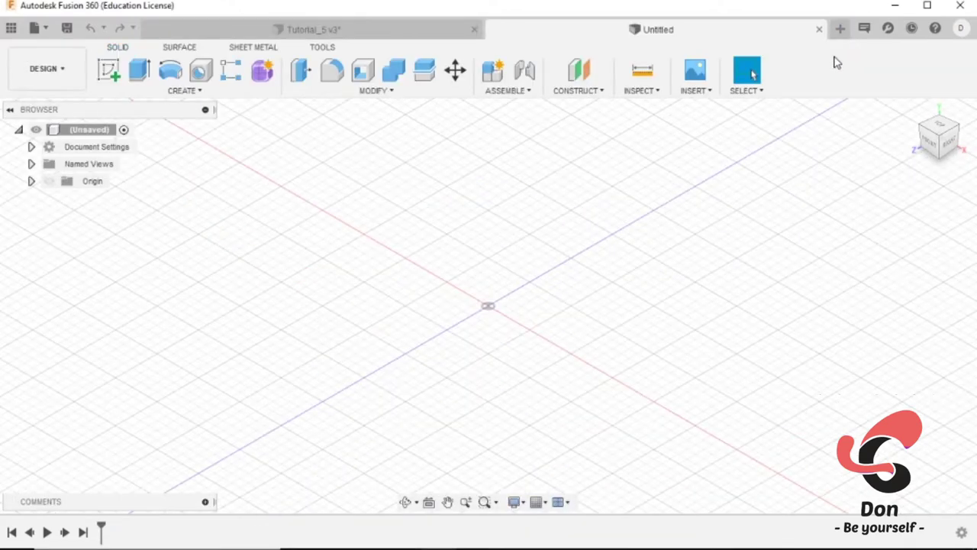
click(43, 183)
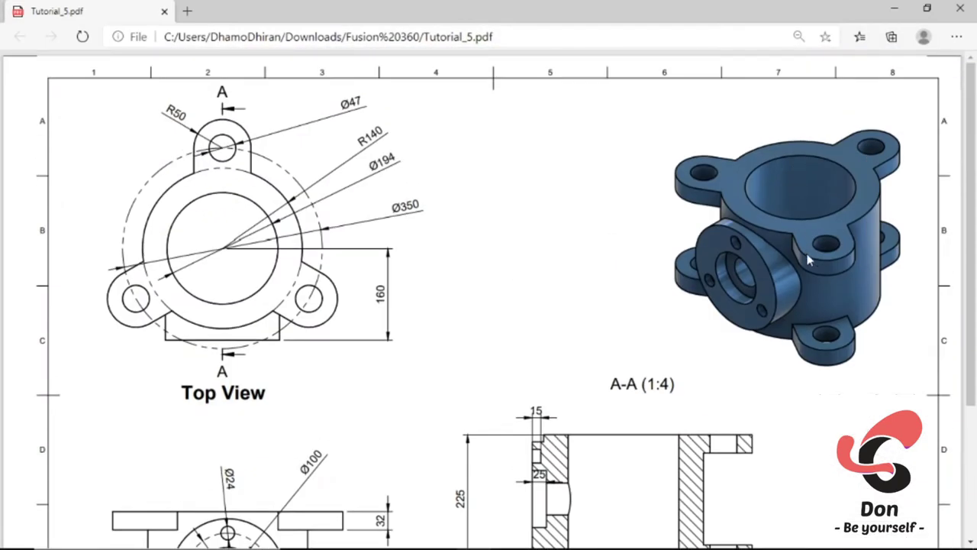
- Start a new sketch on the Top (XZ) plane
click(891, 7)
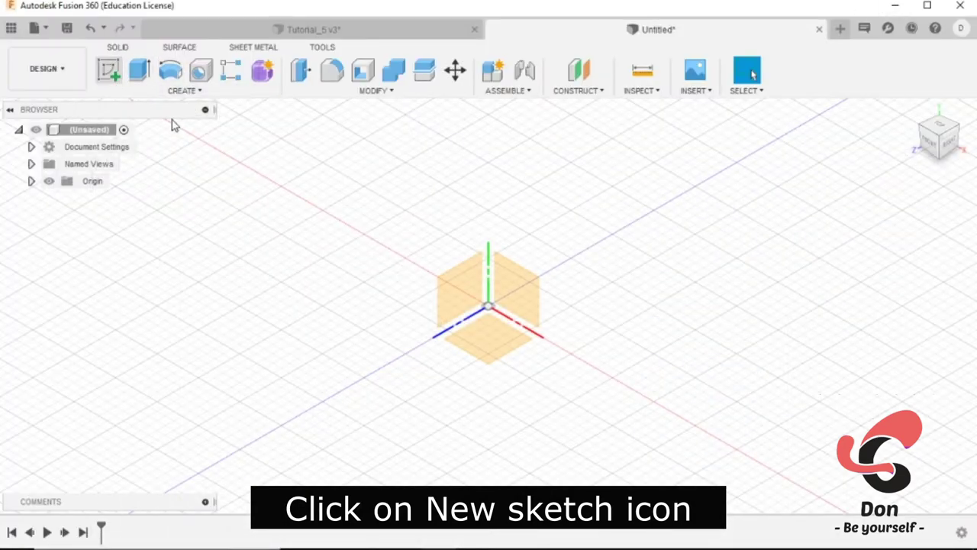
click(108, 69)
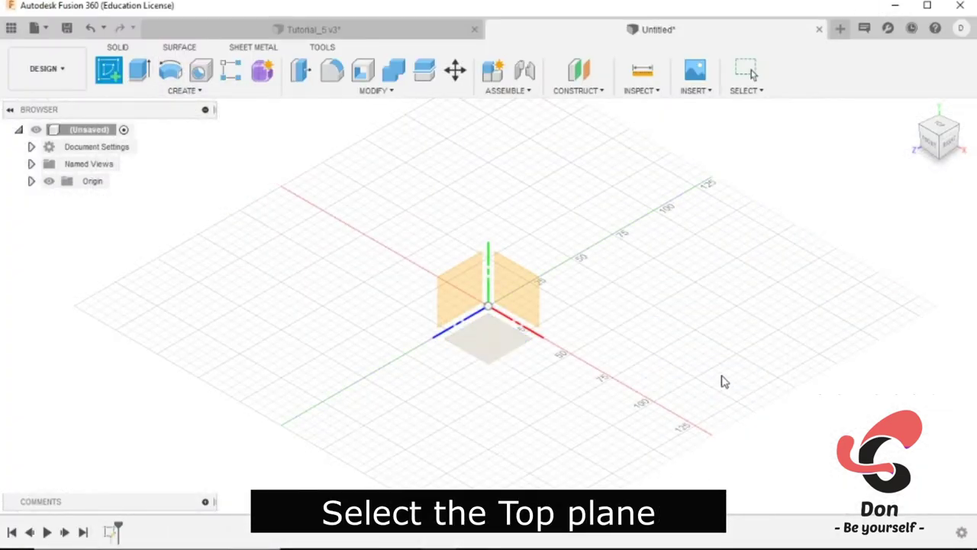
click(697, 365)
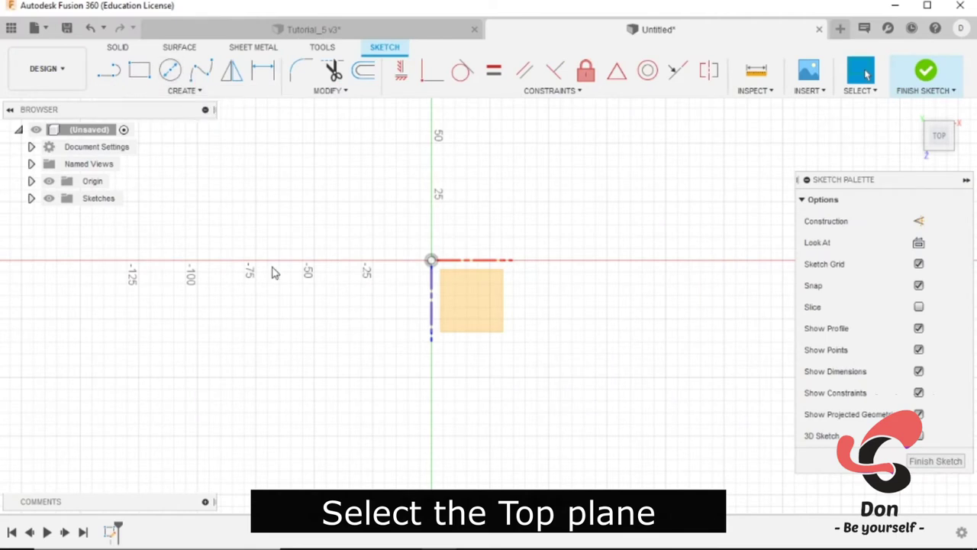
- Draw a 194 mm diameter circle centred on the origin
key(c)
click(431, 260)
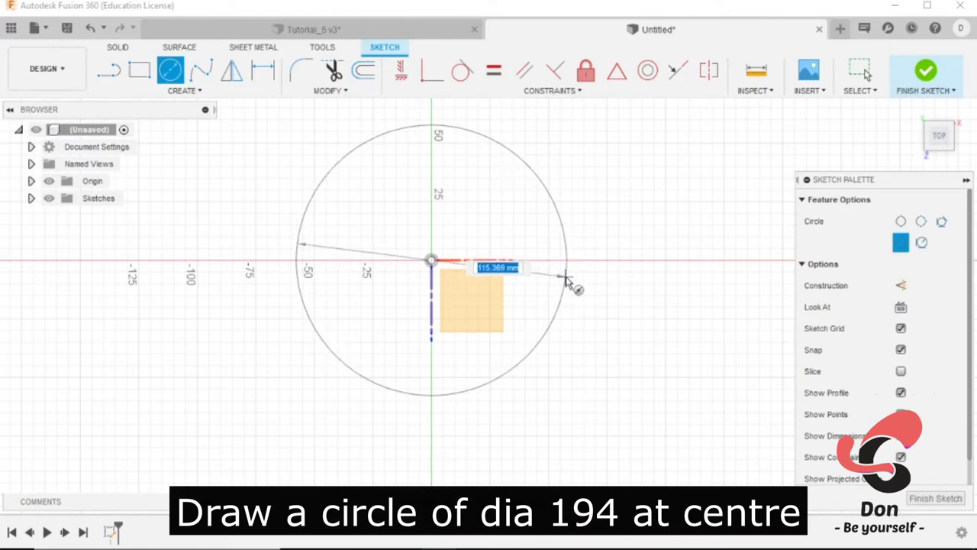
text(194)
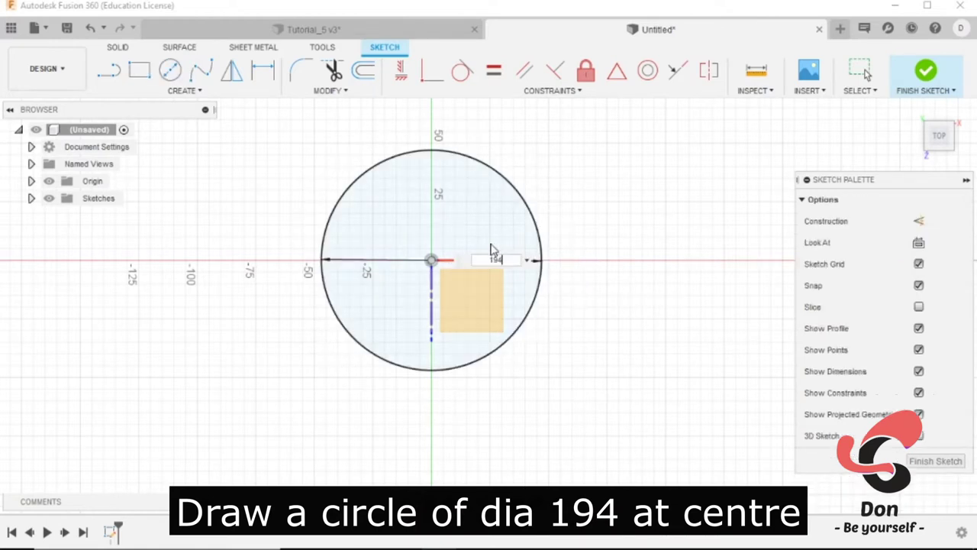
key(Return)
scroll(584, 350, down, 2)
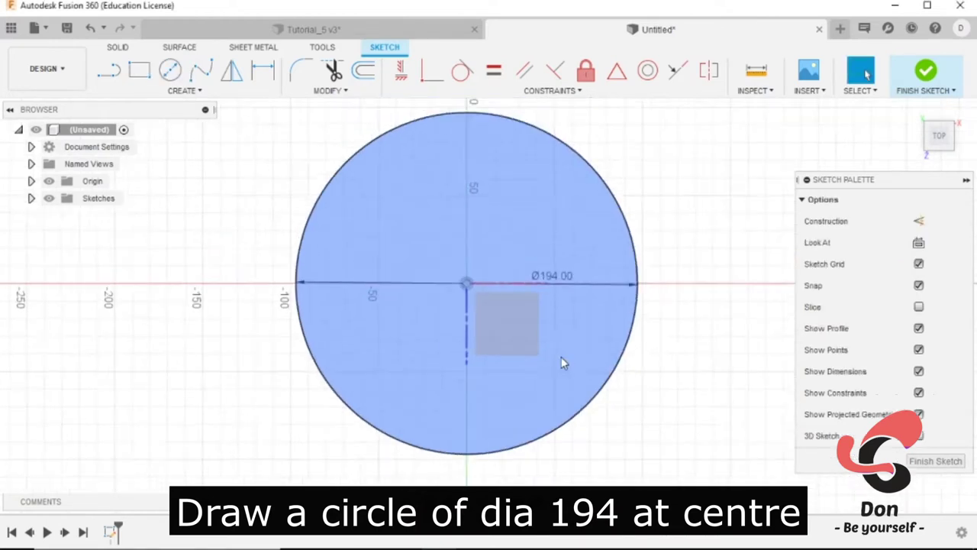
scroll(562, 355, down, 1)
- Add a concentric 280 mm diameter circle at the origin
key(c)
click(475, 291)
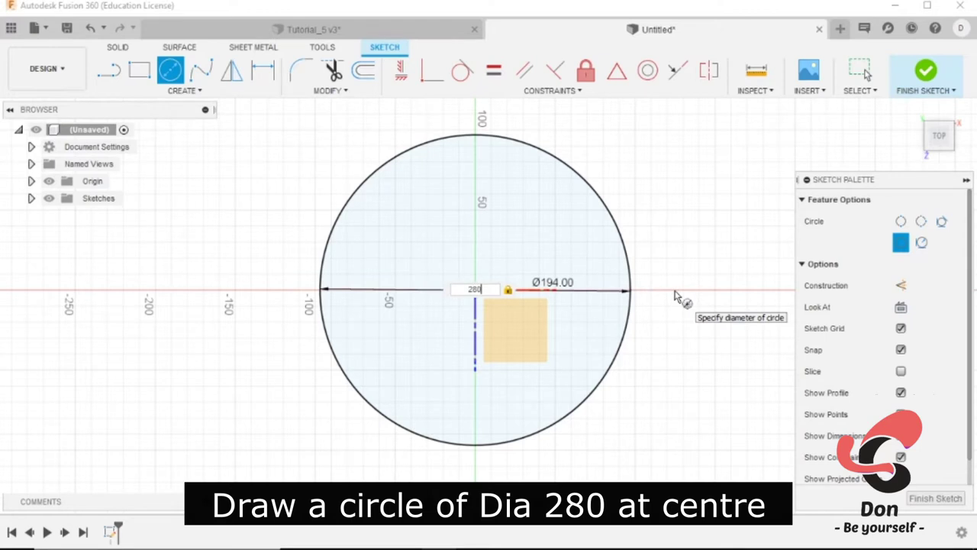
text(0)
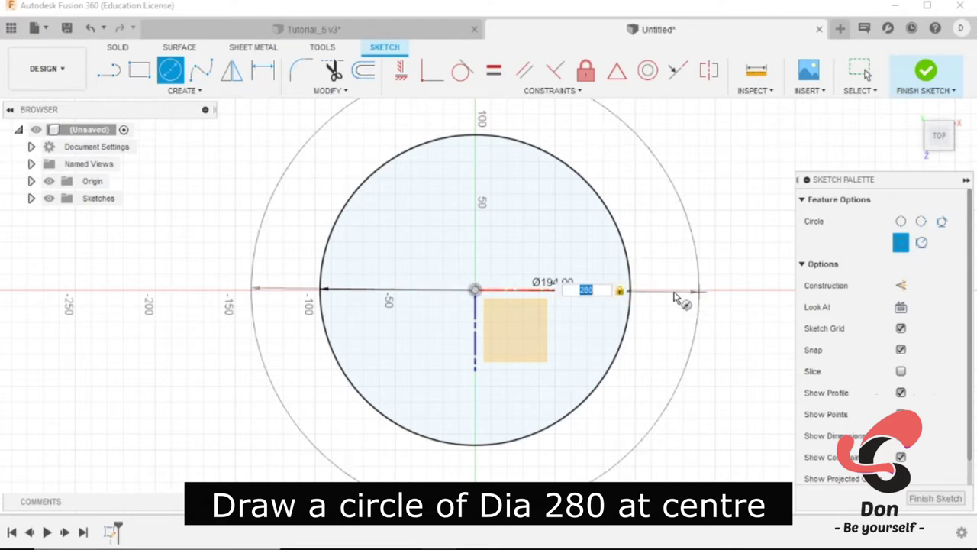
key(Return)
scroll(554, 372, down, 1)
scroll(557, 404, down, 1)
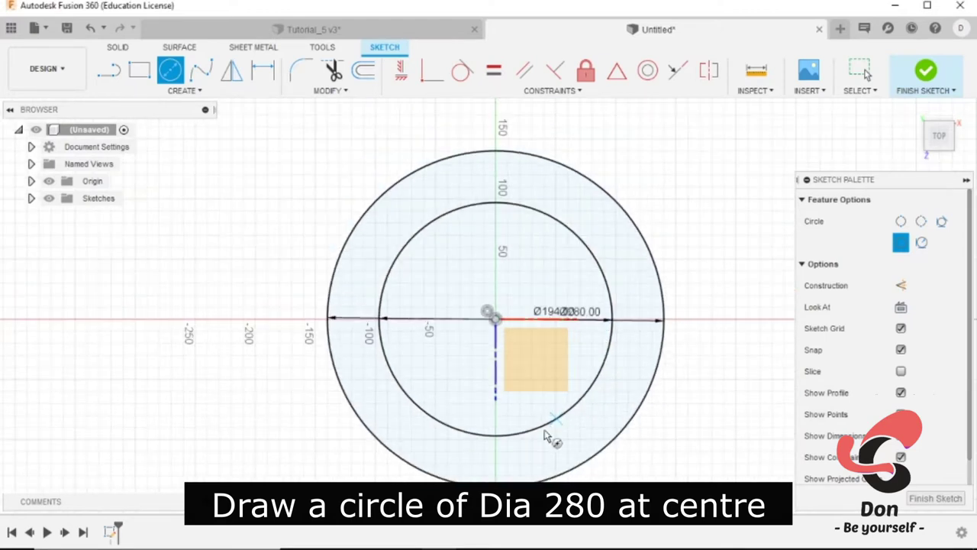
scroll(550, 436, down, 2)
click(115, 77)
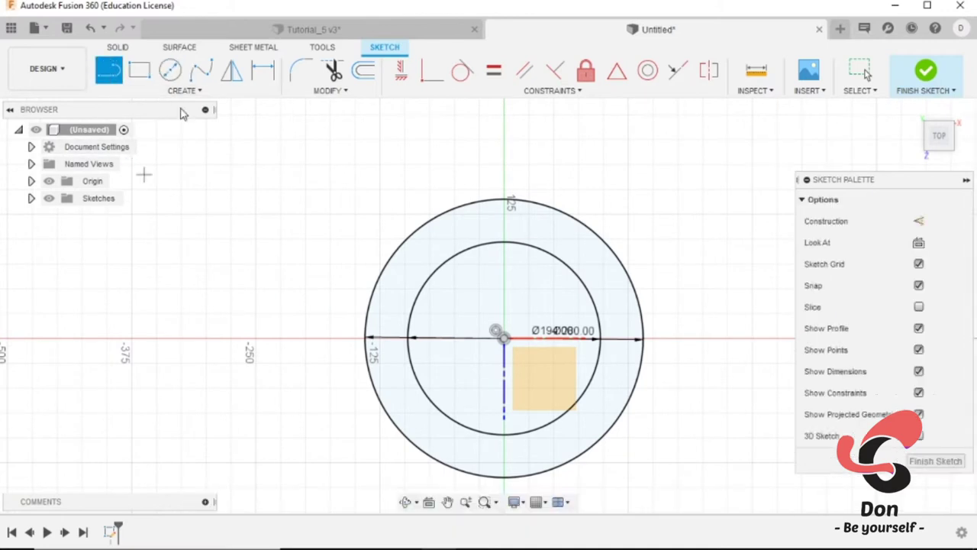
- Draw a vertical construction line straight up from the origin
click(919, 221)
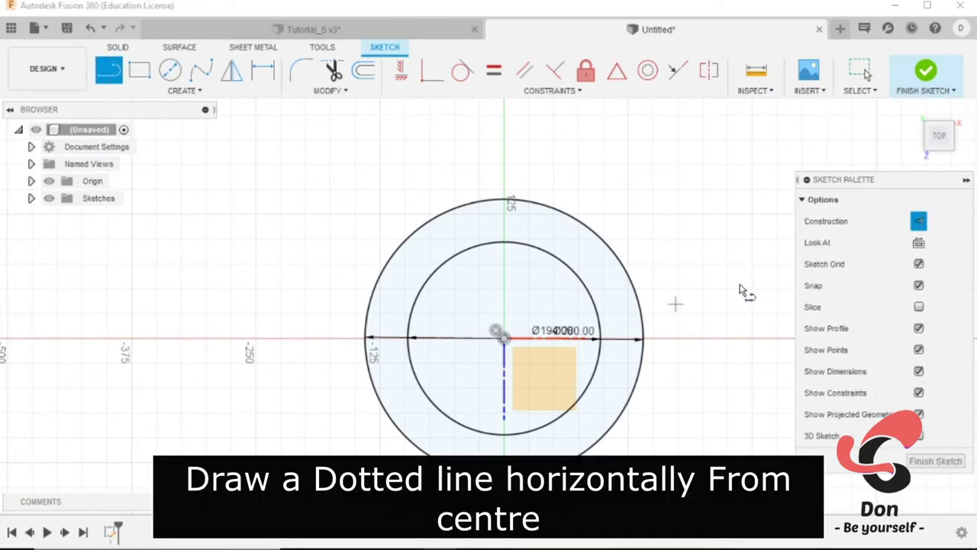
click(504, 337)
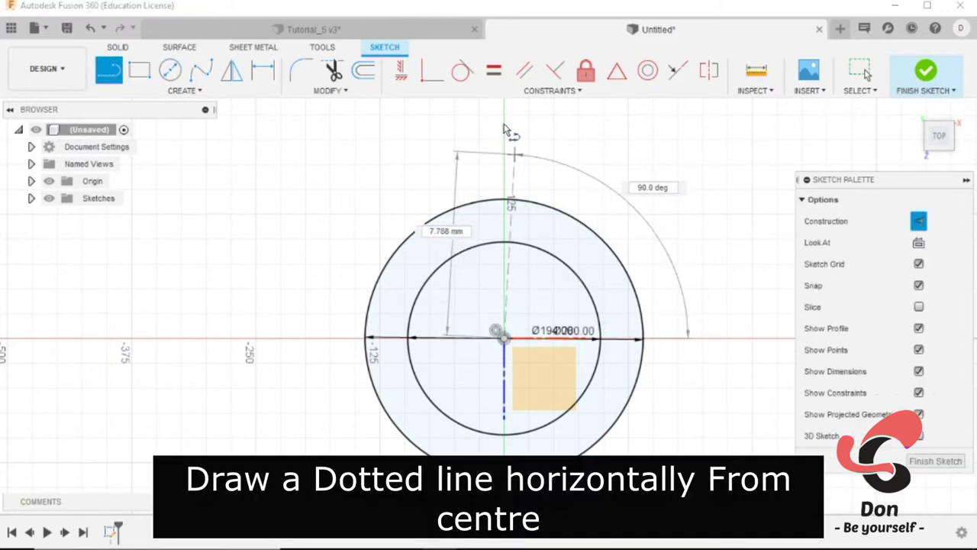
click(504, 116)
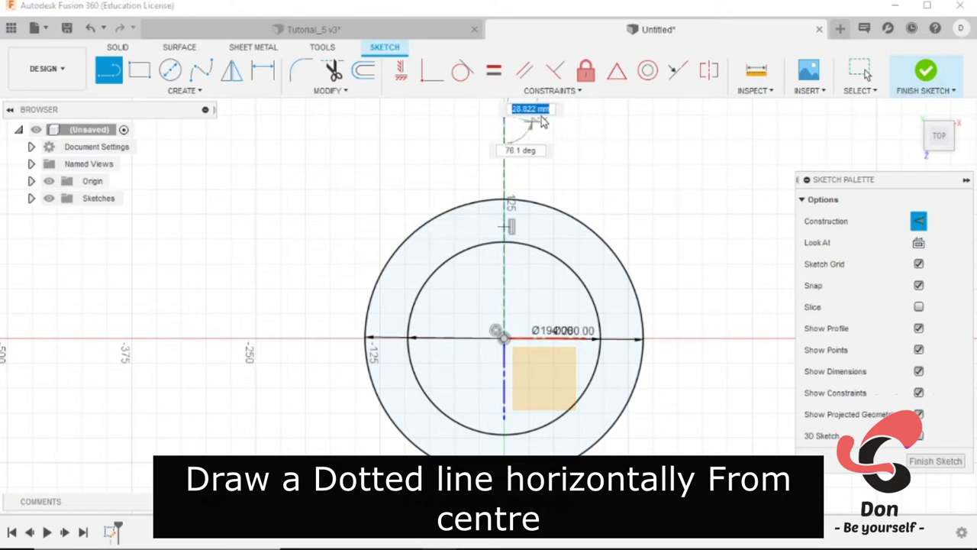
key(Escape)
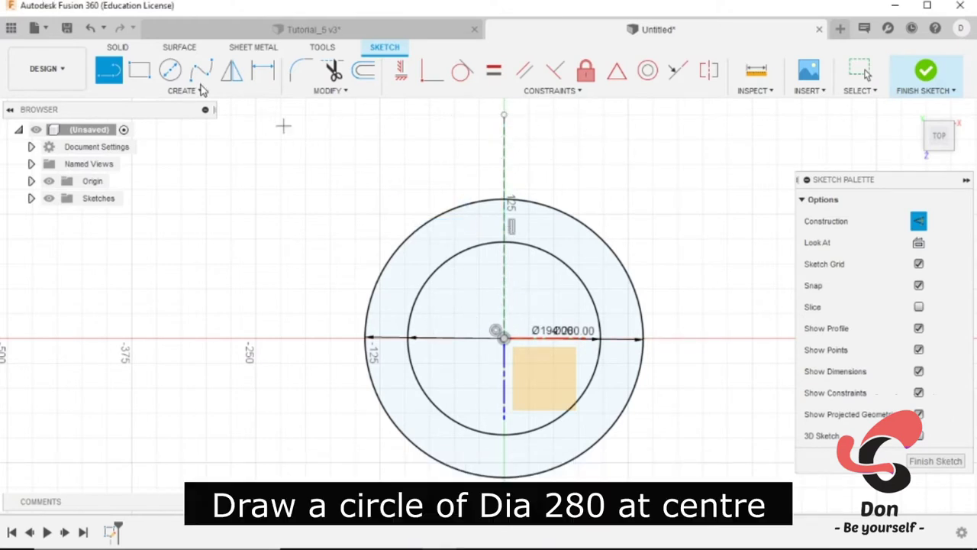
- Add a 350 mm diameter construction circle centred on the origin
click(175, 70)
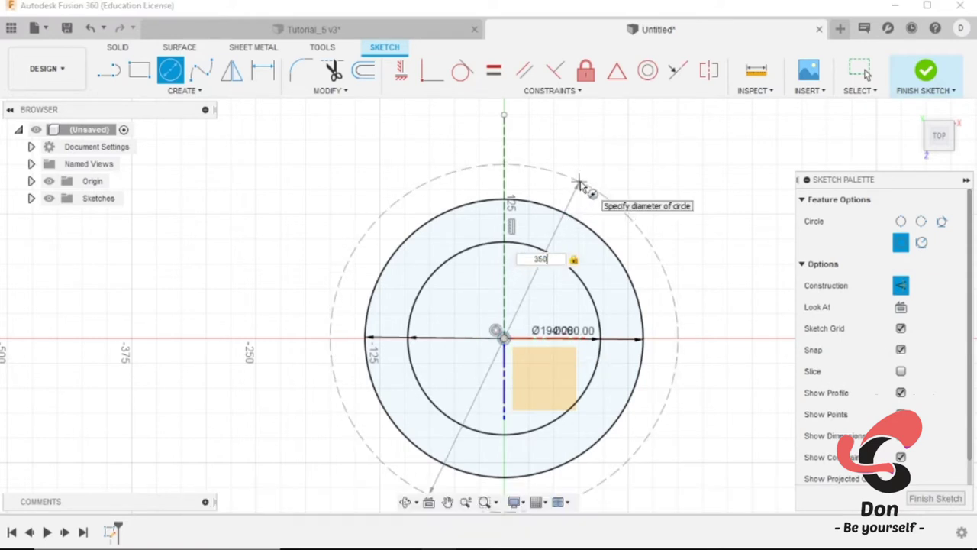
key(Return)
scroll(541, 193, down, 1)
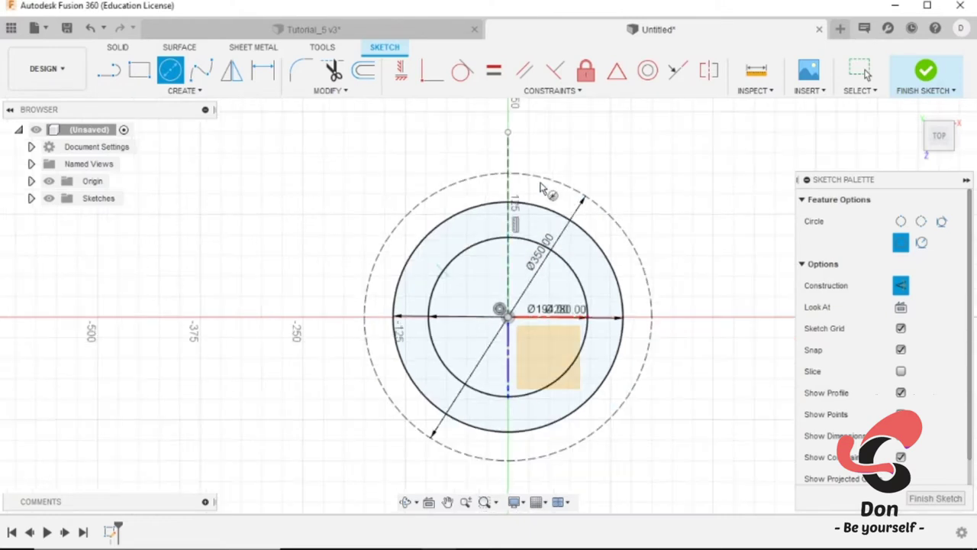
scroll(649, 180, up, 3)
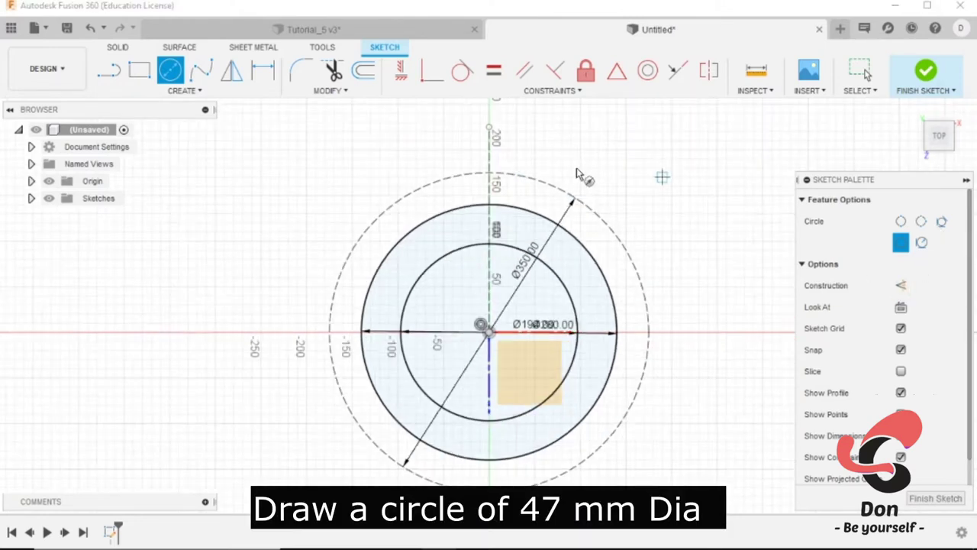
- Draw a 47 mm circle where the construction line meets the 350 mm circle
click(410, 171)
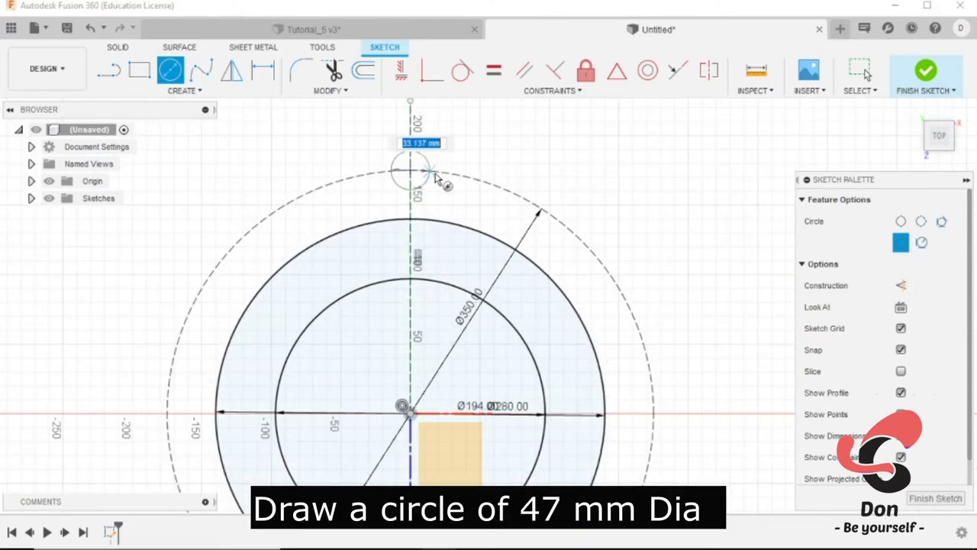
text(47)
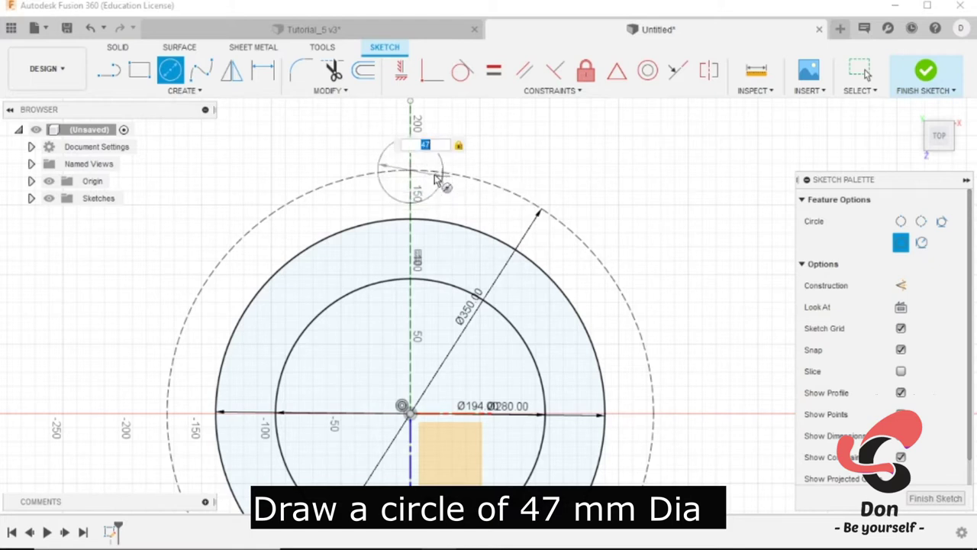
key(Return)
scroll(427, 252, up, 2)
- Add a concentric 100 mm circle on the same centre
click(408, 183)
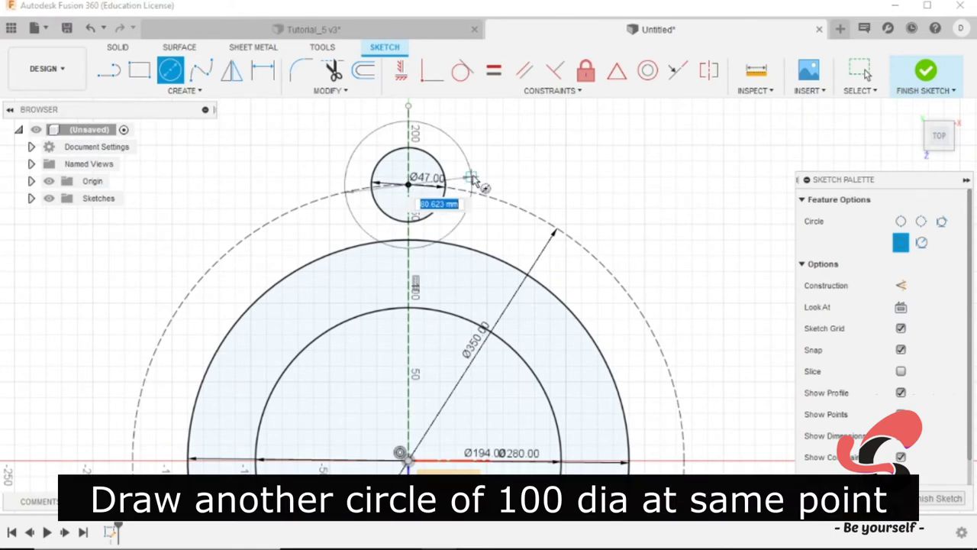
text(00)
key(Tab)
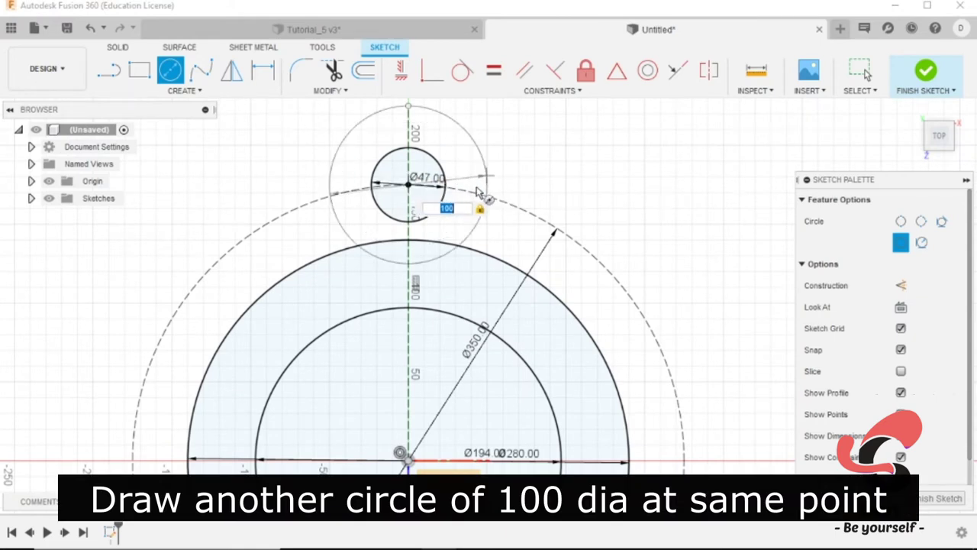
key(Return)
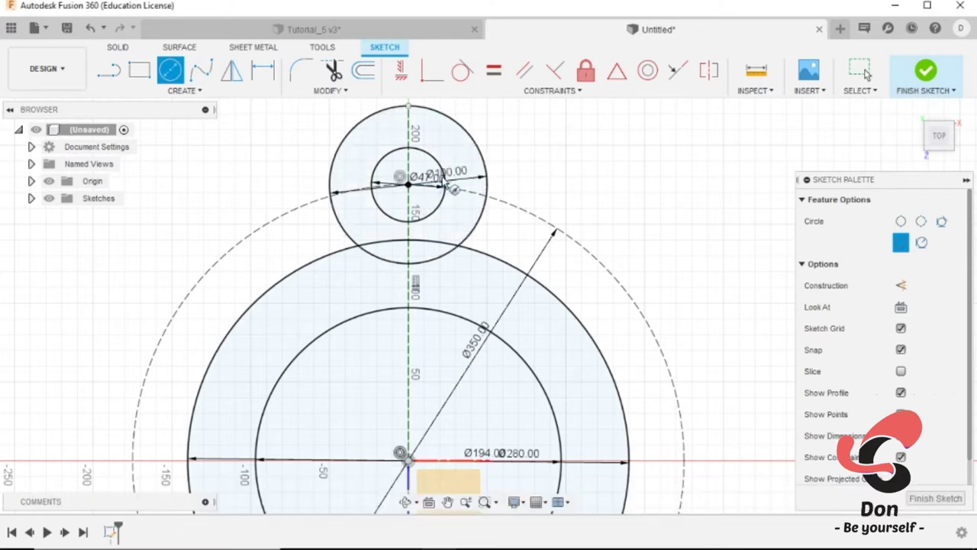
click(112, 68)
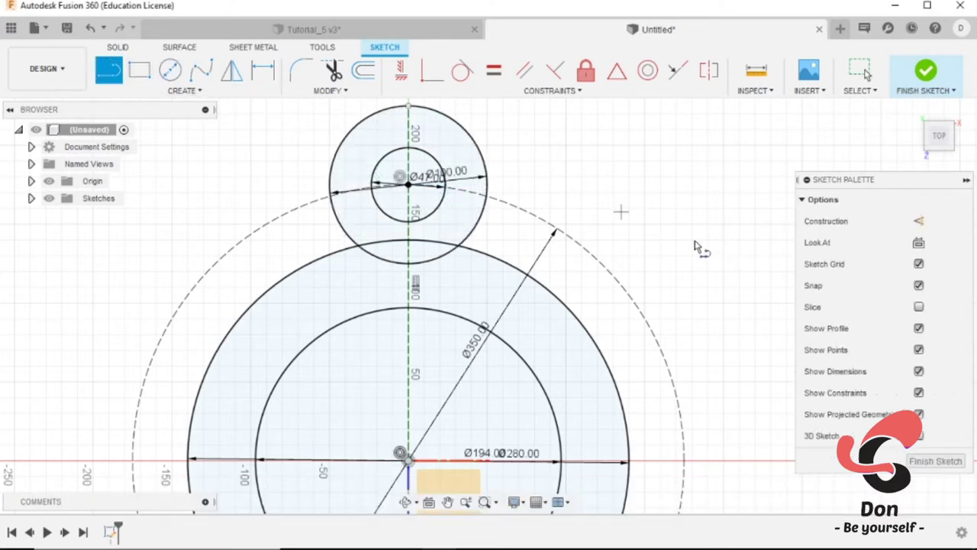
- Draw the lug's side lines, including a 25 mm construction line, from the small circle to the big circle
click(920, 220)
click(408, 182)
click(489, 191)
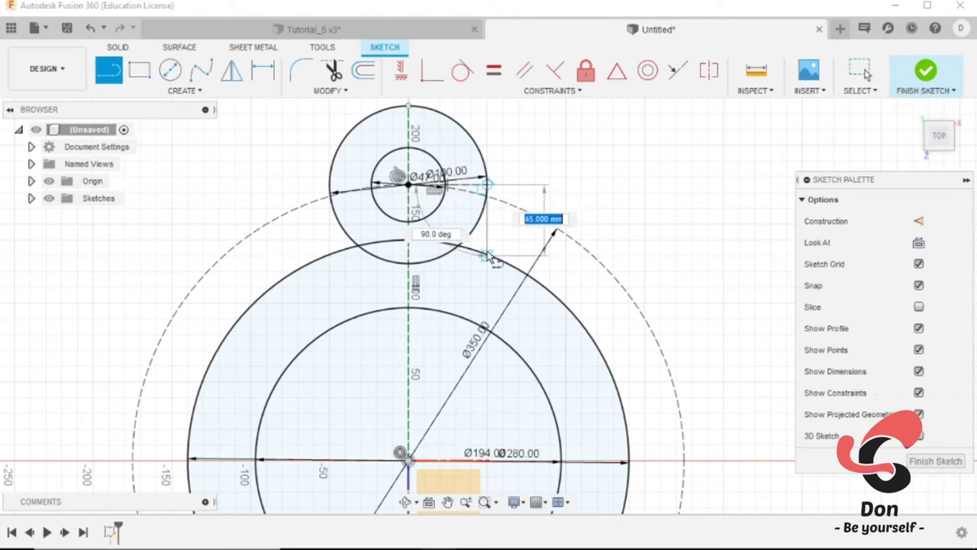
text(25)
key(Return)
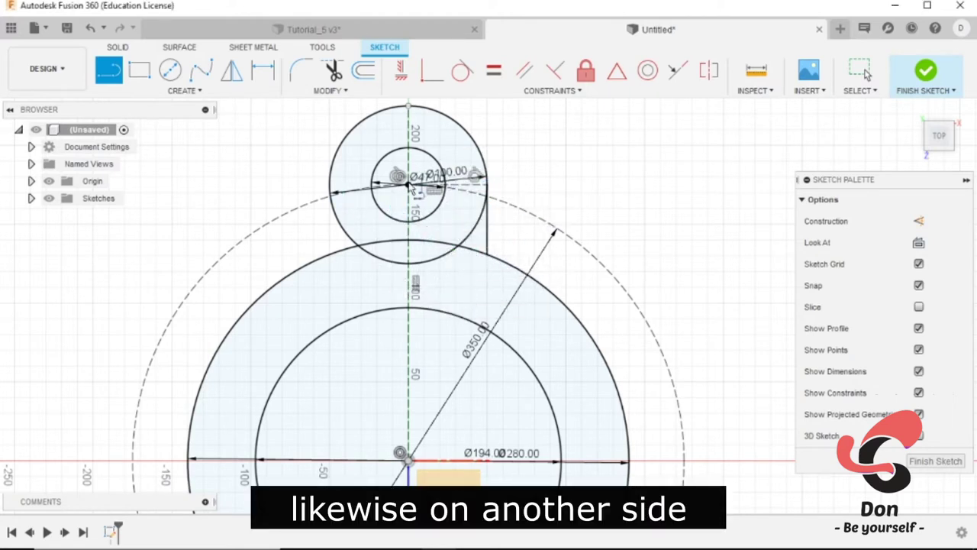
click(333, 185)
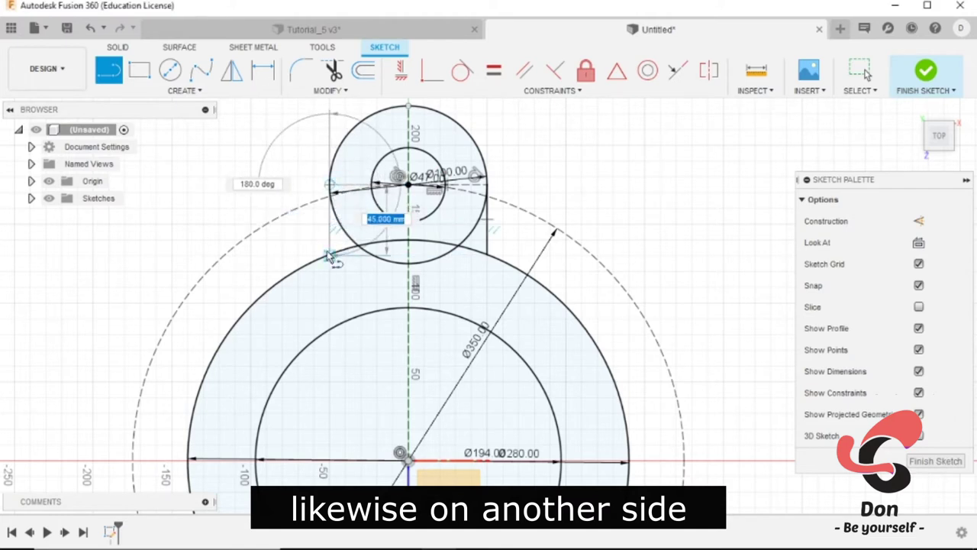
click(330, 246)
key(Escape)
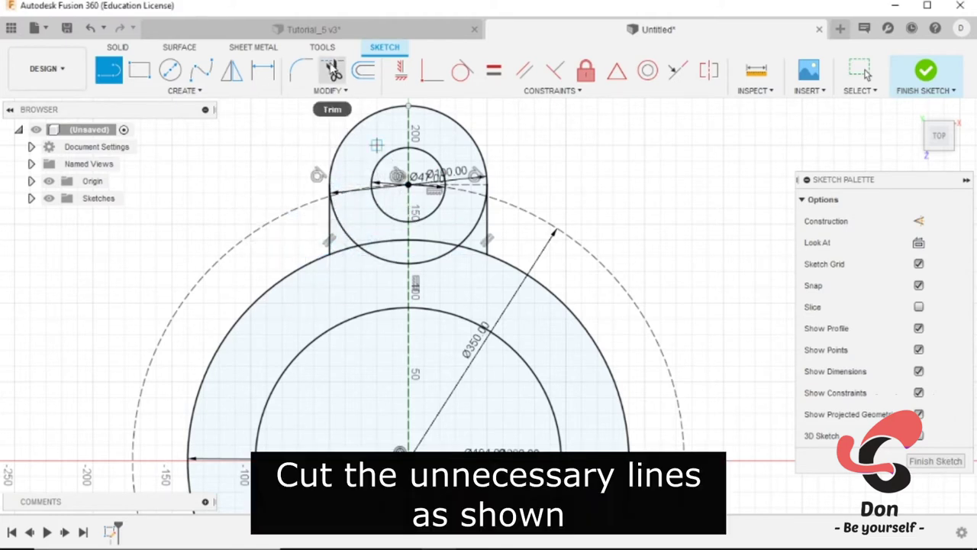
- Trim away the excess lower arc of the small circle
click(334, 69)
click(445, 257)
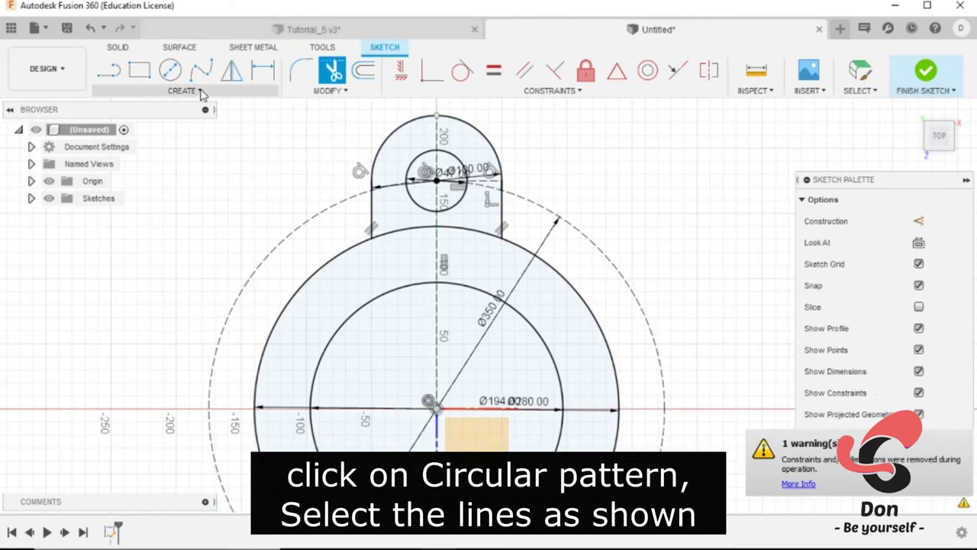
click(201, 92)
- Circular-pattern the lug's two arcs and side lines into 3 copies around the centre, then finish the sketch
click(191, 321)
scroll(479, 206, down, 2)
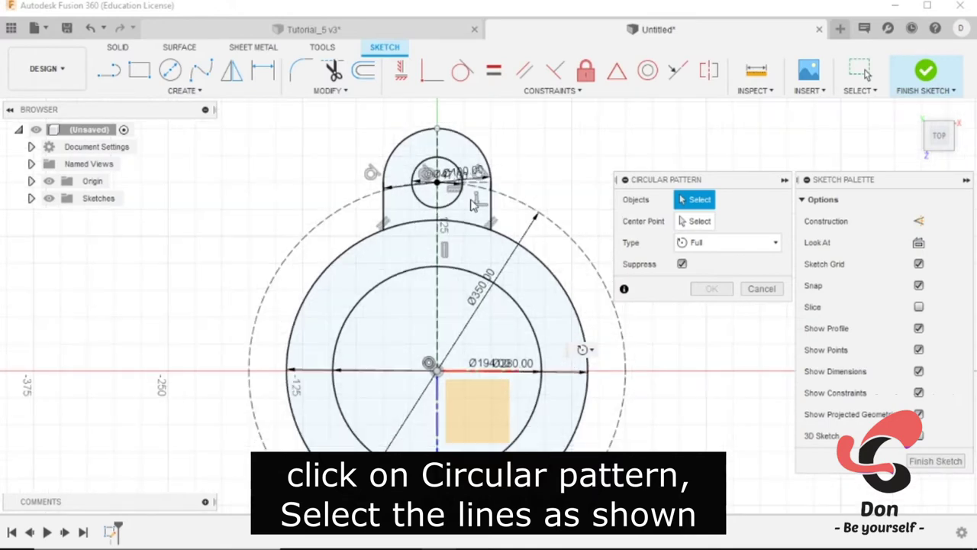
click(476, 194)
click(481, 151)
click(491, 210)
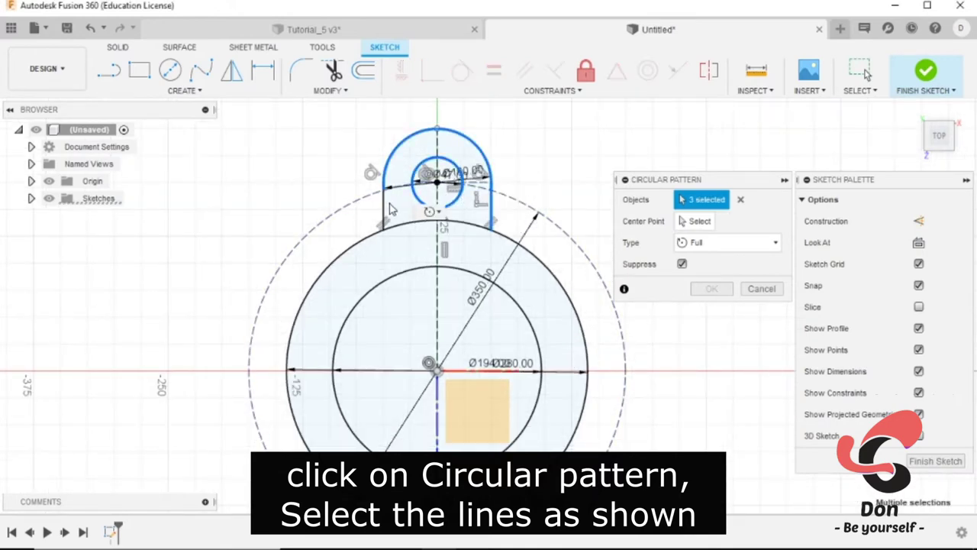
click(384, 206)
click(695, 221)
click(585, 257)
scroll(585, 257, down, 3)
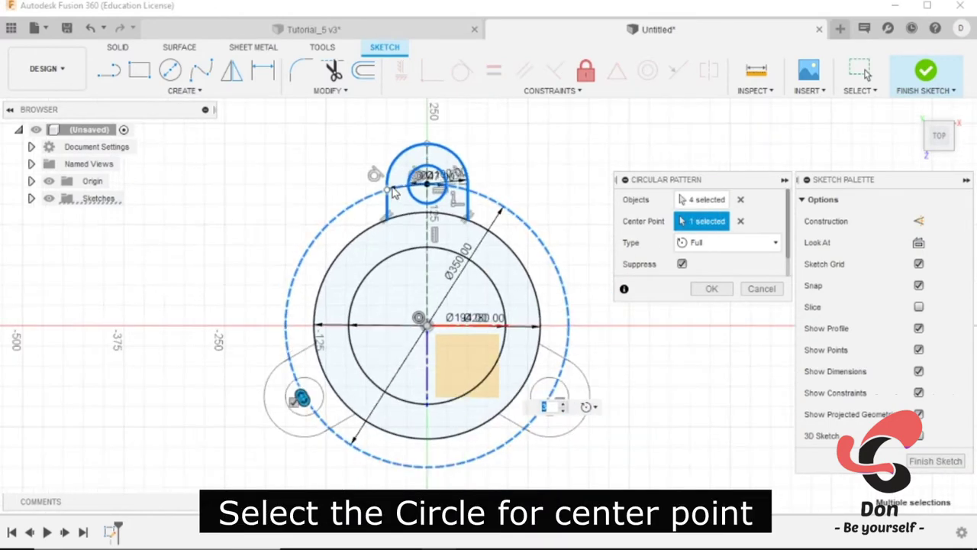
click(710, 287)
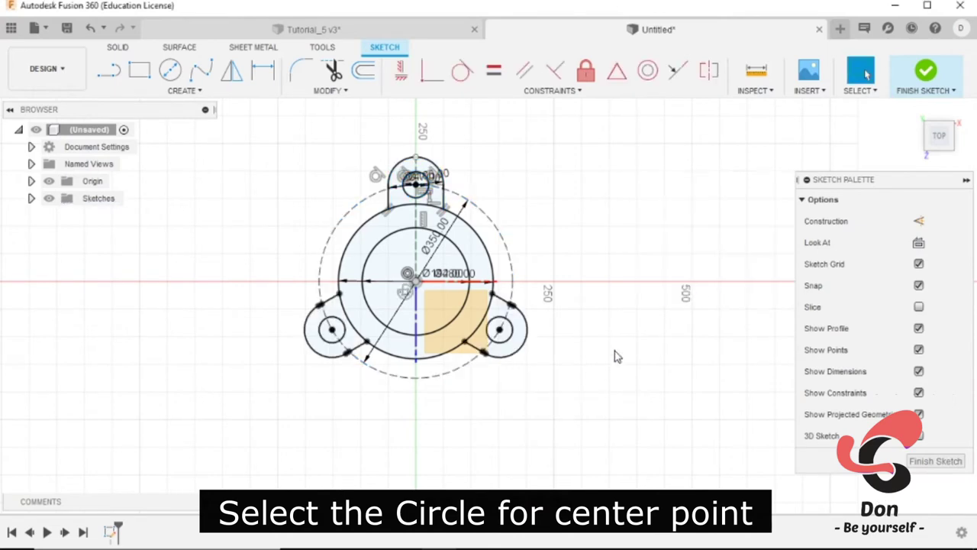
click(941, 136)
click(926, 70)
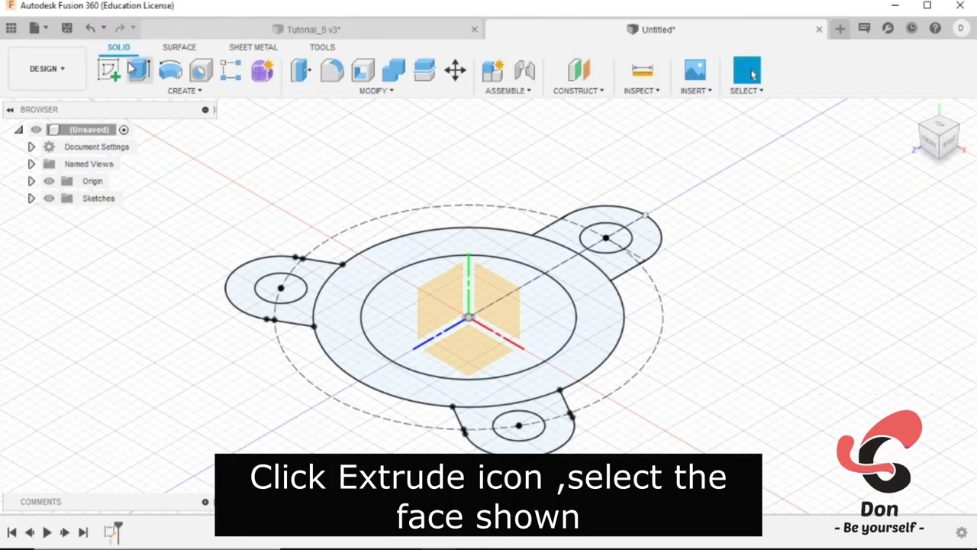
- Extrude the ring between the 194 and 280 mm circles 225 mm as a new body
key(e)
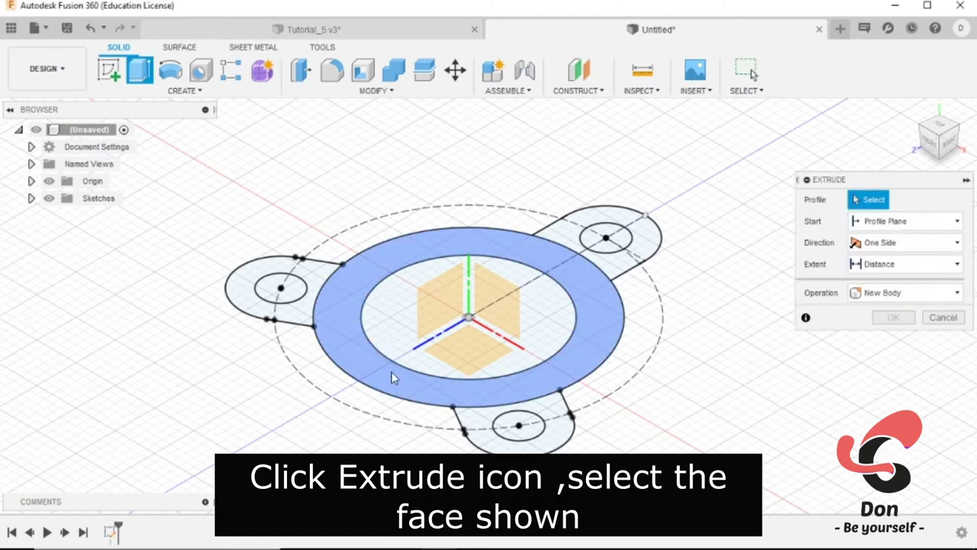
click(395, 377)
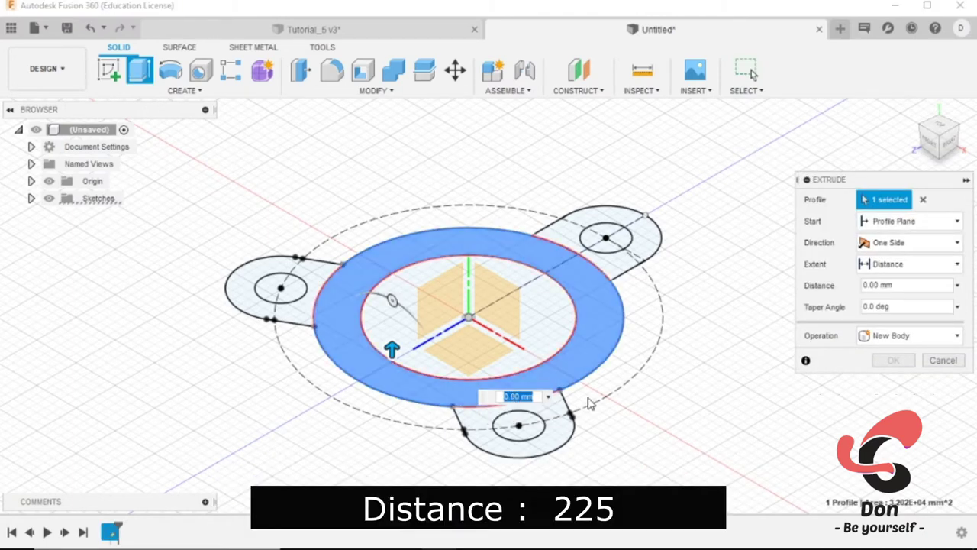
text(225)
key(Return)
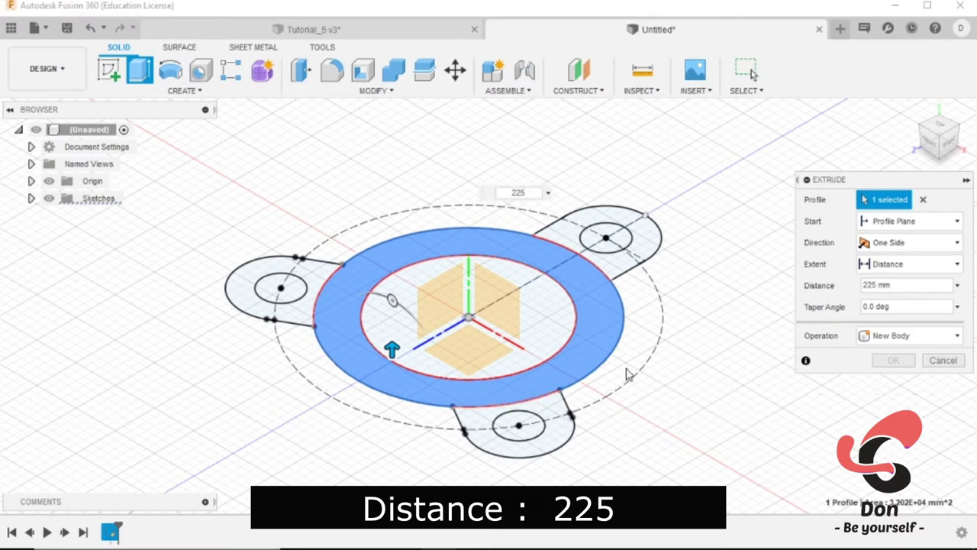
click(896, 360)
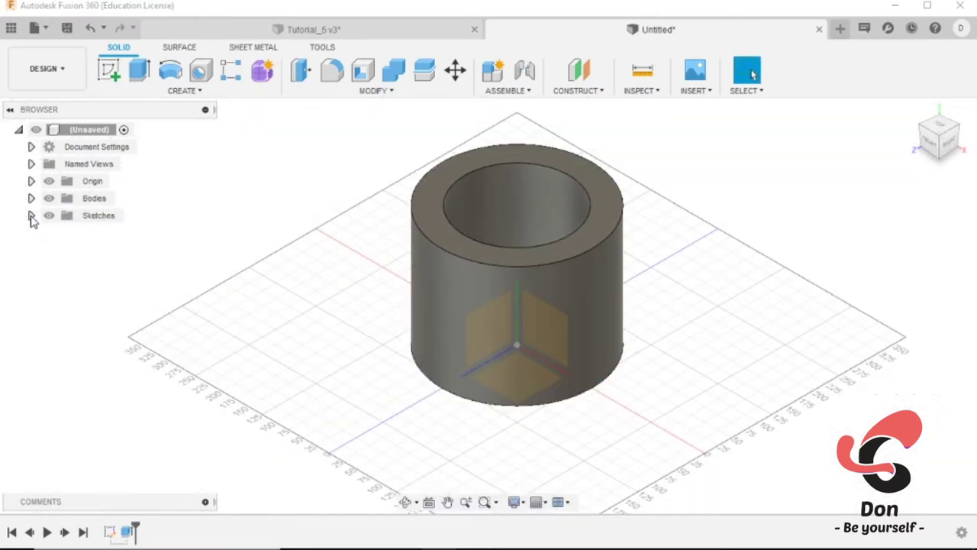
- Create a midplane between the cylinder's top and bottom faces, then show Sketch1 again
click(578, 90)
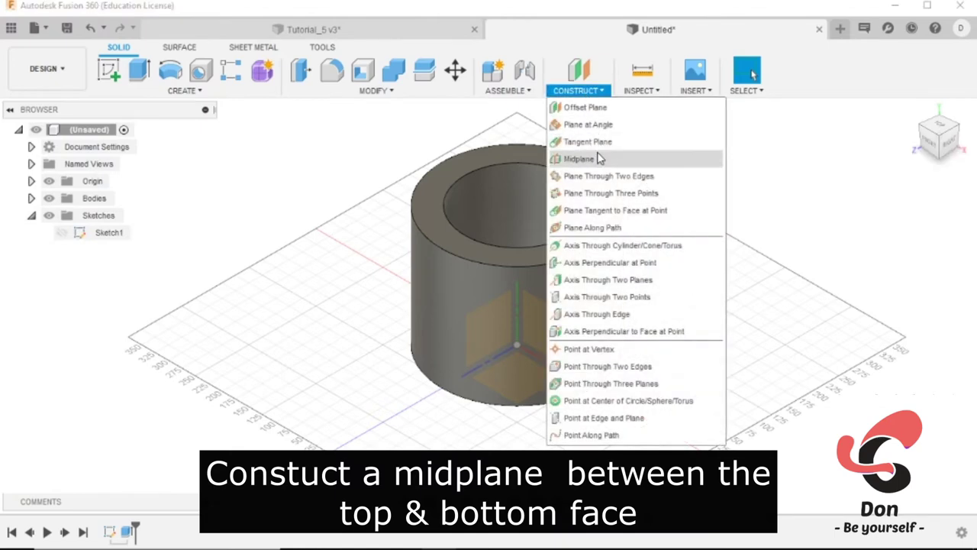
click(589, 157)
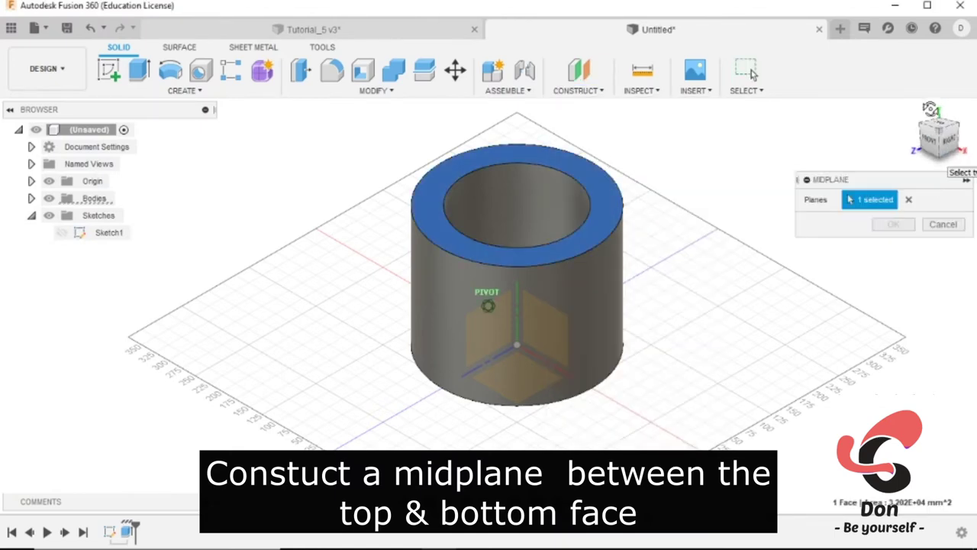
click(939, 155)
click(594, 306)
click(894, 223)
click(913, 109)
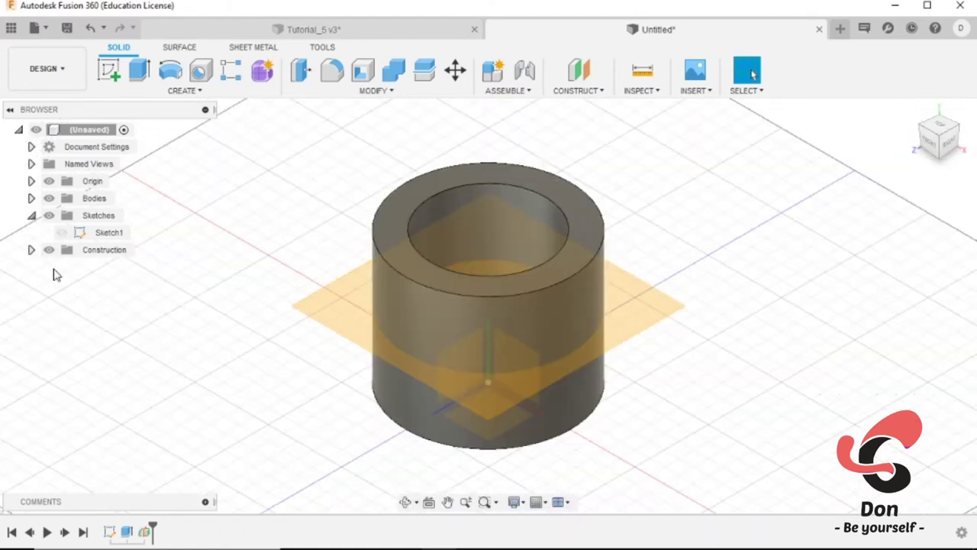
click(61, 232)
- Extrude the three lug profiles 32 mm, joined to the cylinder's base
key(e)
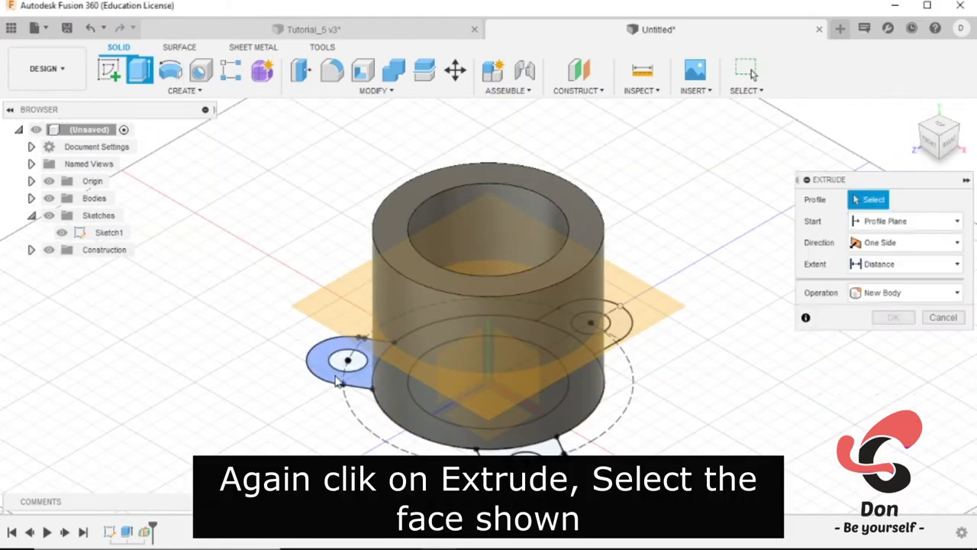
click(347, 366)
click(523, 445)
click(603, 326)
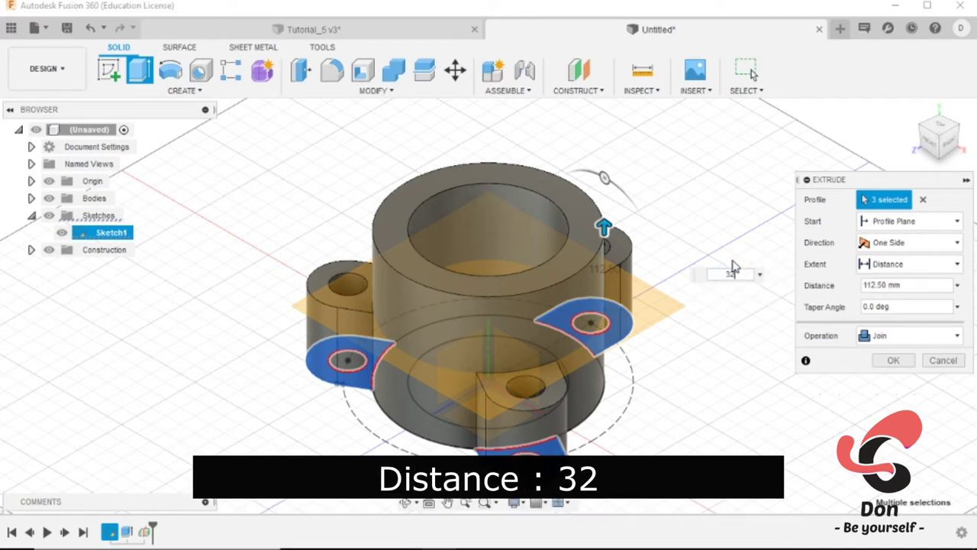
click(886, 360)
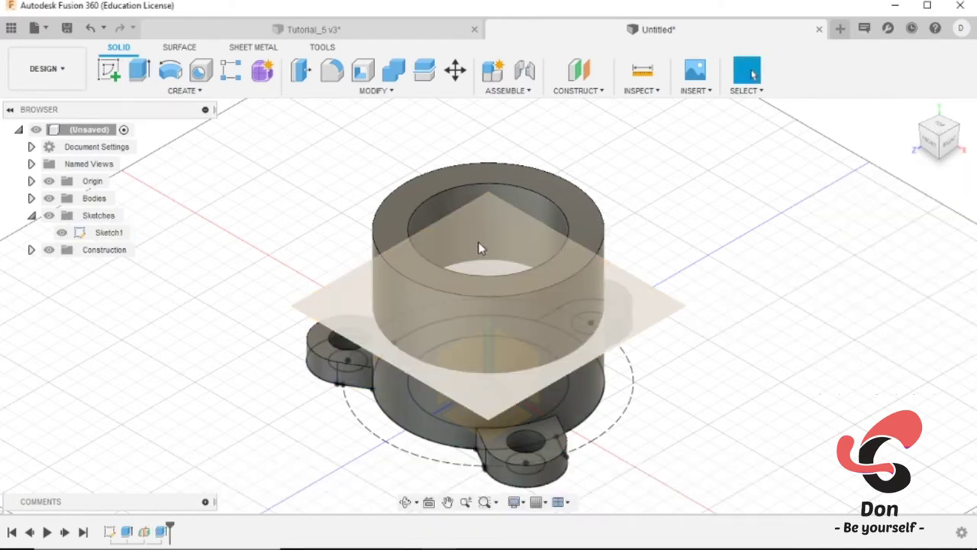
- Mirror the lug extrusion feature across the midplane to add three top lugs
click(184, 90)
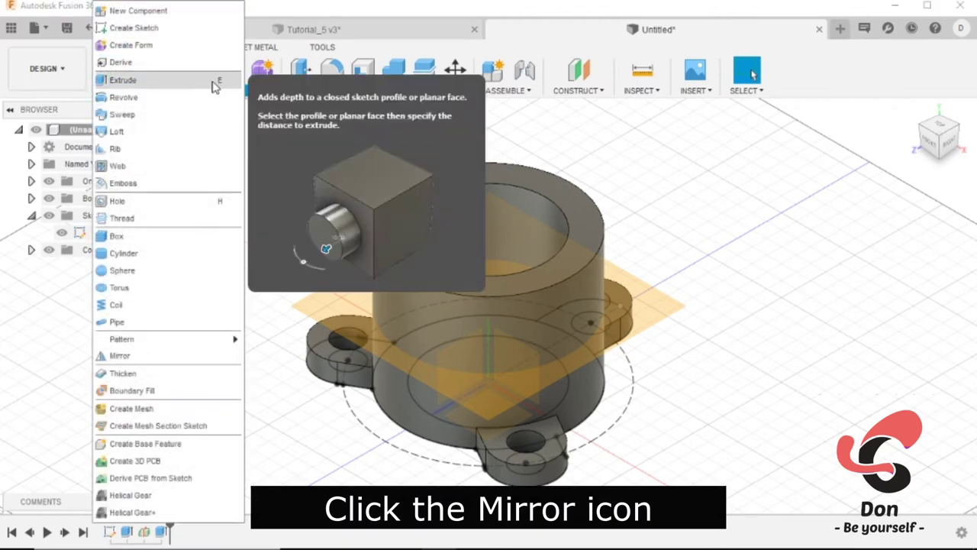
click(176, 372)
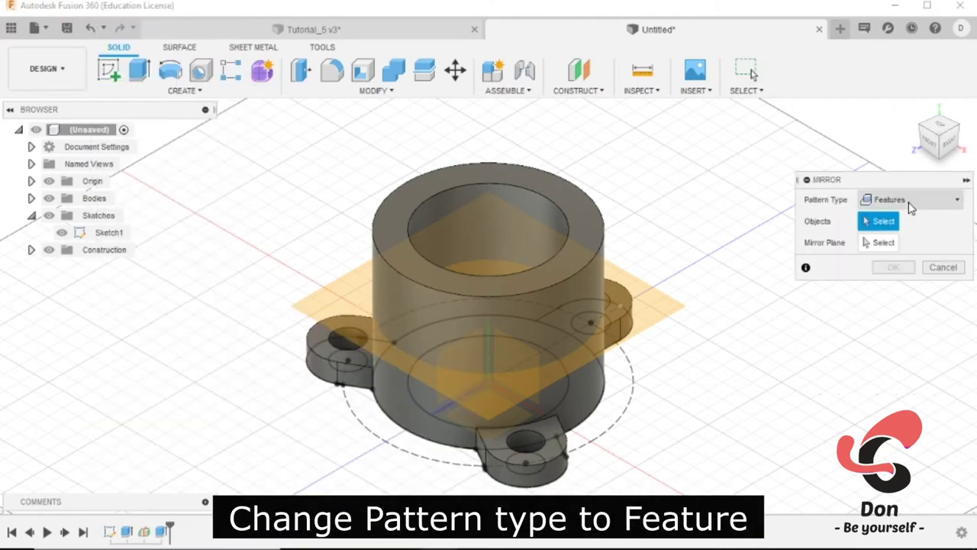
click(907, 200)
click(909, 252)
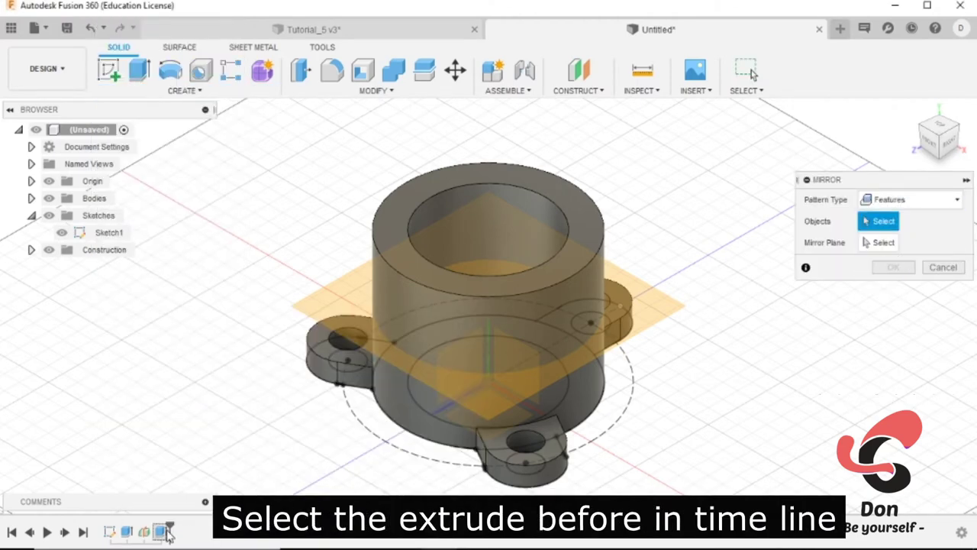
click(168, 534)
click(884, 242)
click(648, 320)
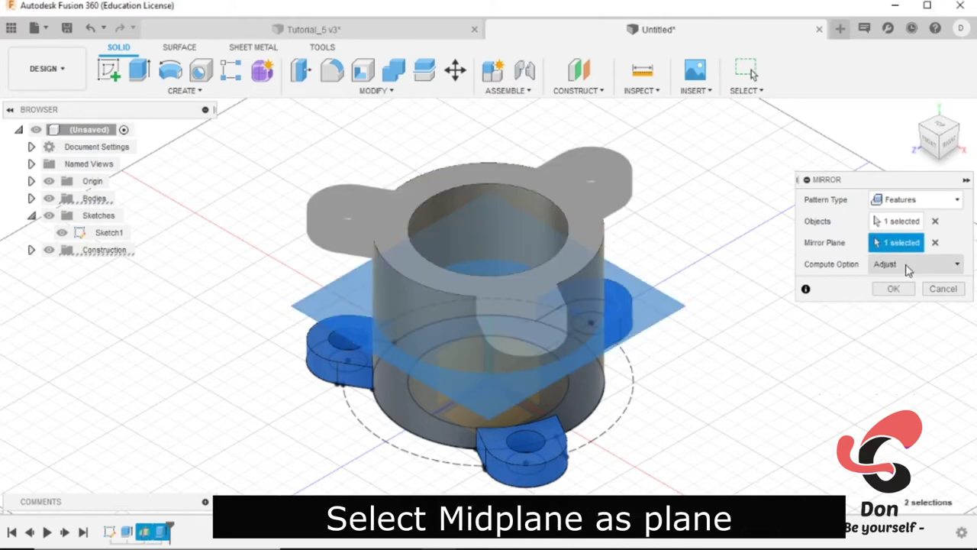
click(892, 289)
scroll(676, 397, down, 3)
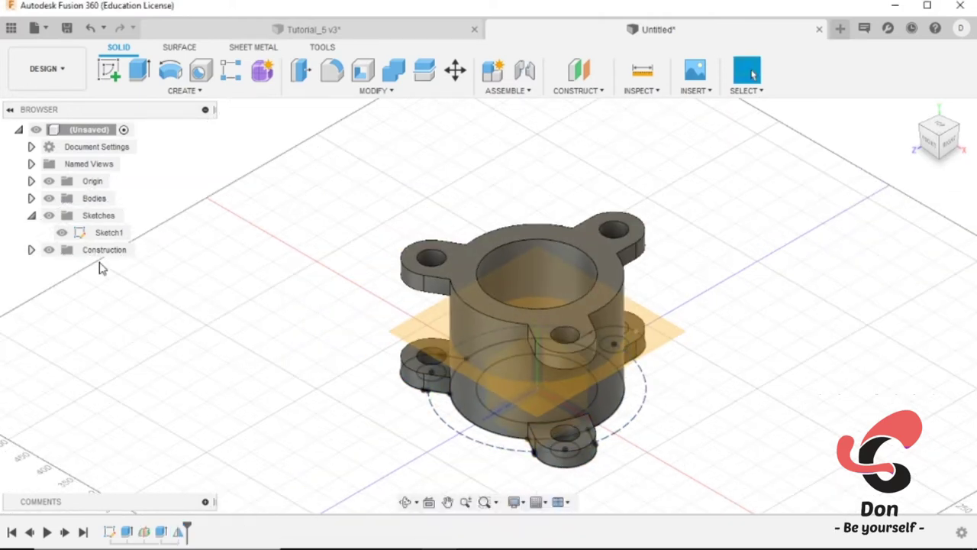
- Hide the midplane (Plane1) in the browser's Construction folder
click(31, 250)
click(62, 266)
scroll(273, 377, down, 1)
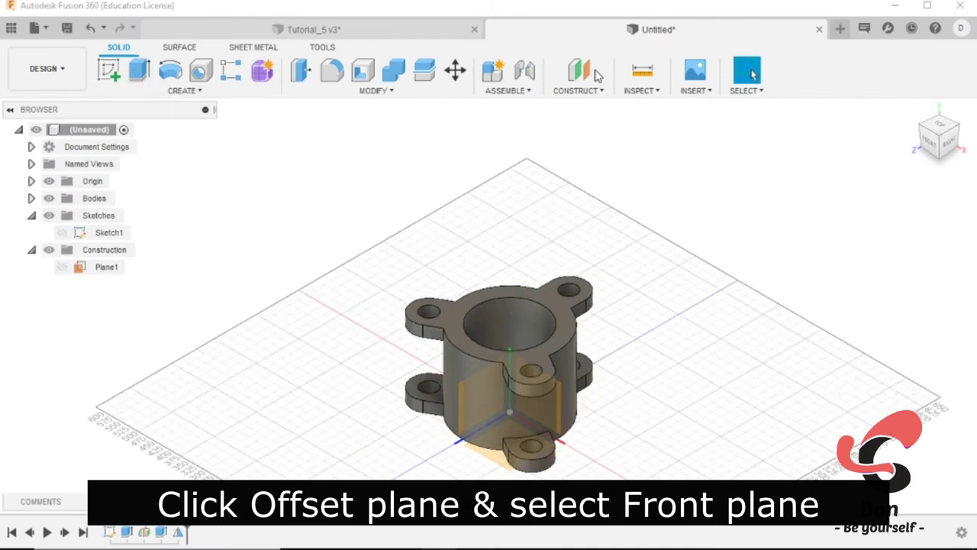
- Create construction plane Plane2, offset 160 mm from the front plane
click(580, 70)
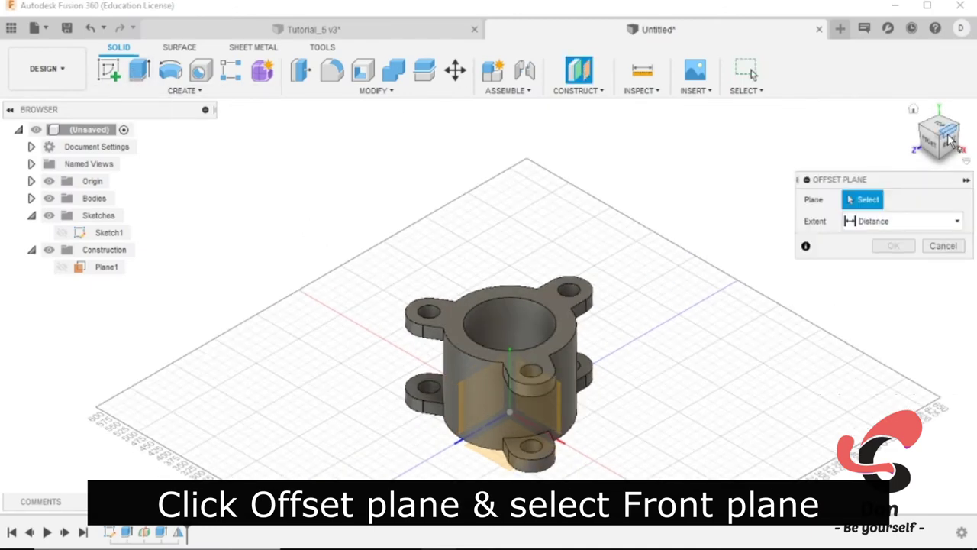
drag(941, 136, 714, 311)
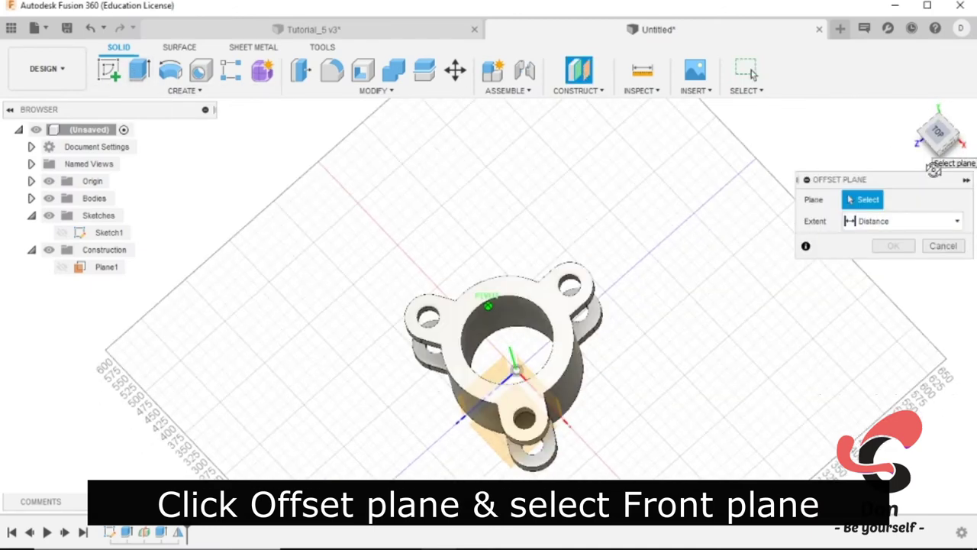
click(525, 372)
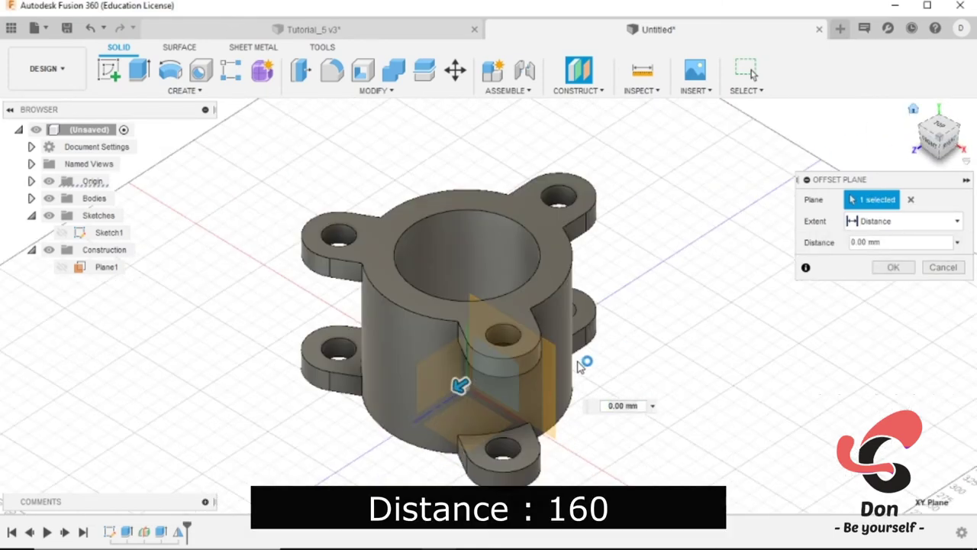
drag(466, 384, 402, 399)
text(1)
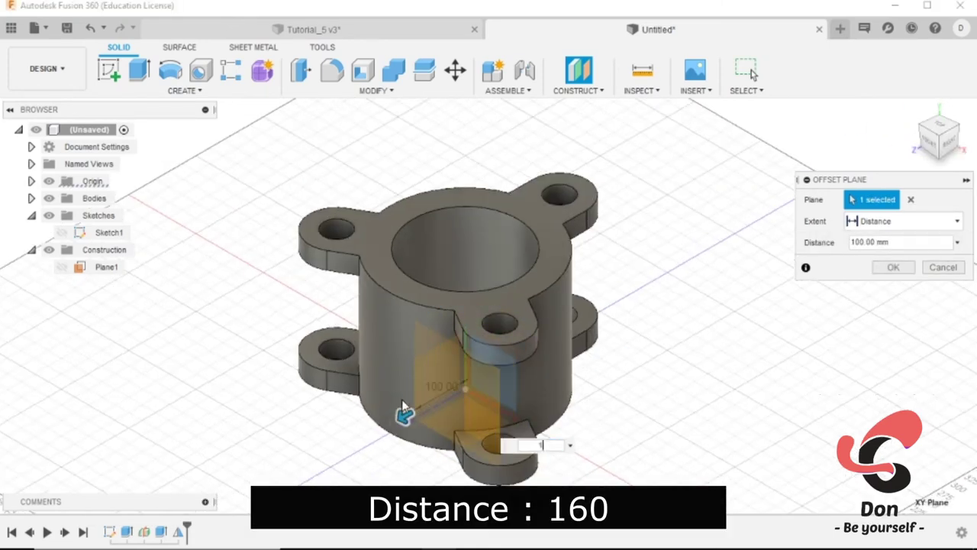
text(60)
key(Return)
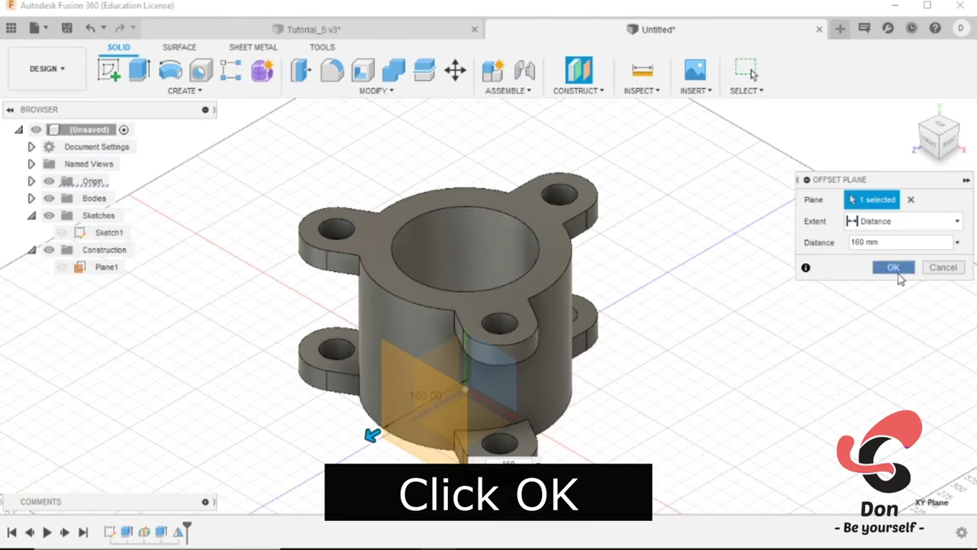
click(897, 271)
click(114, 76)
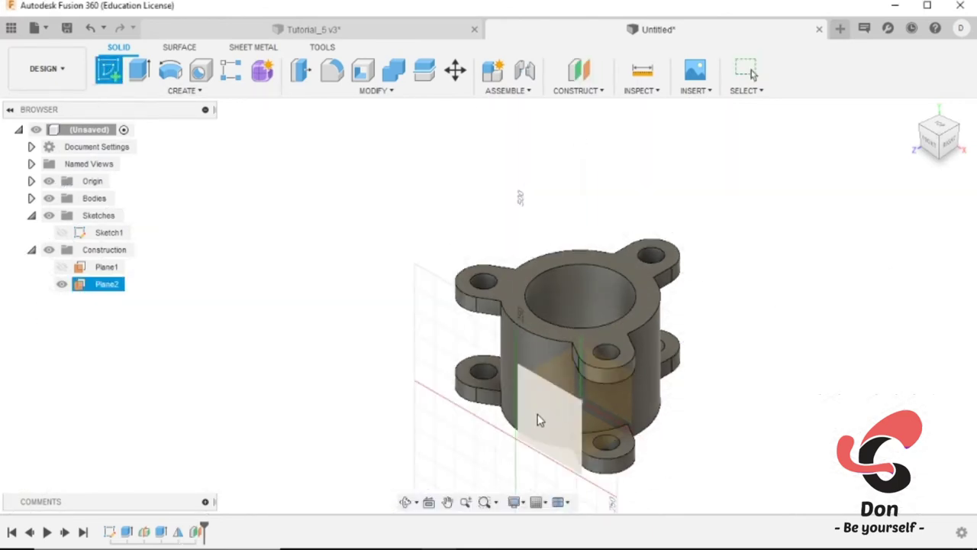
- Start a sketch on Plane2 and draw a vertical construction line from the origin to the part's top edge
click(115, 76)
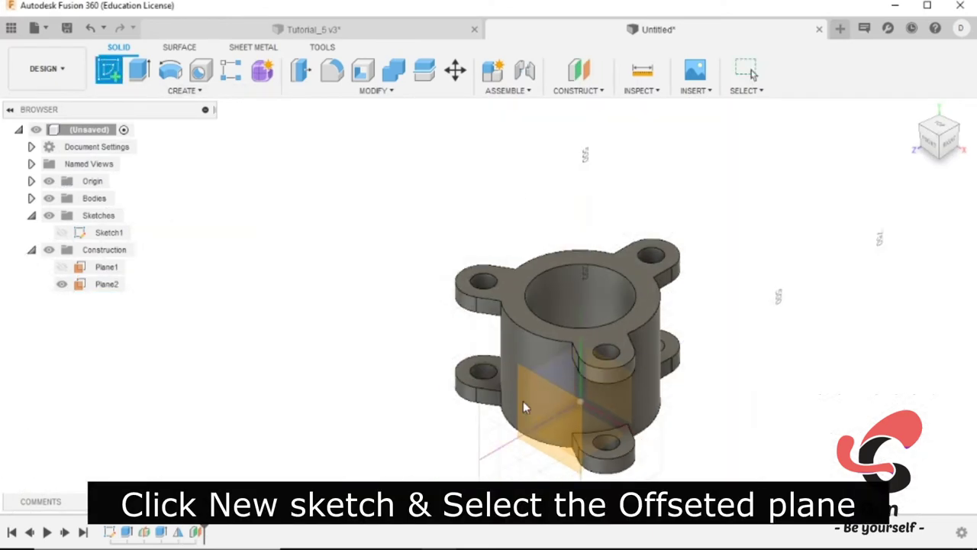
click(542, 419)
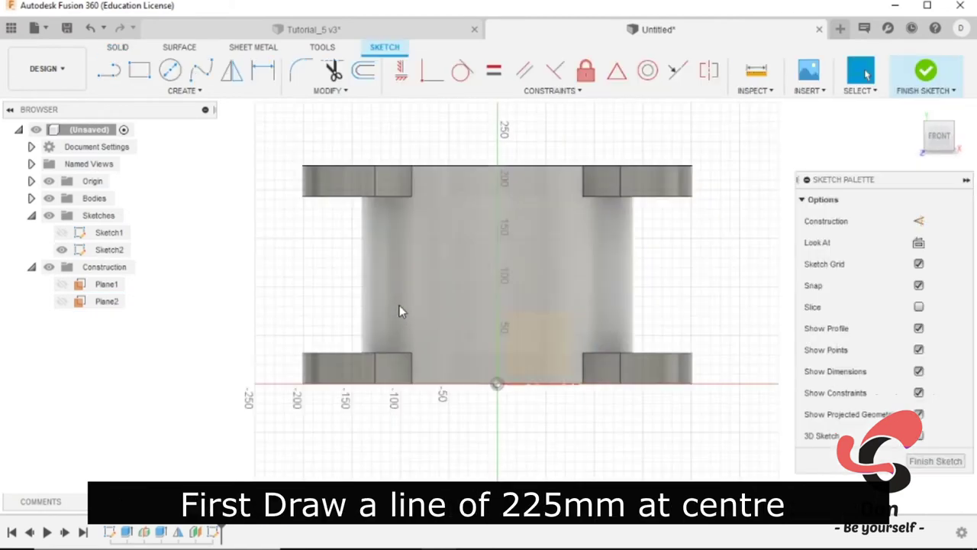
click(109, 73)
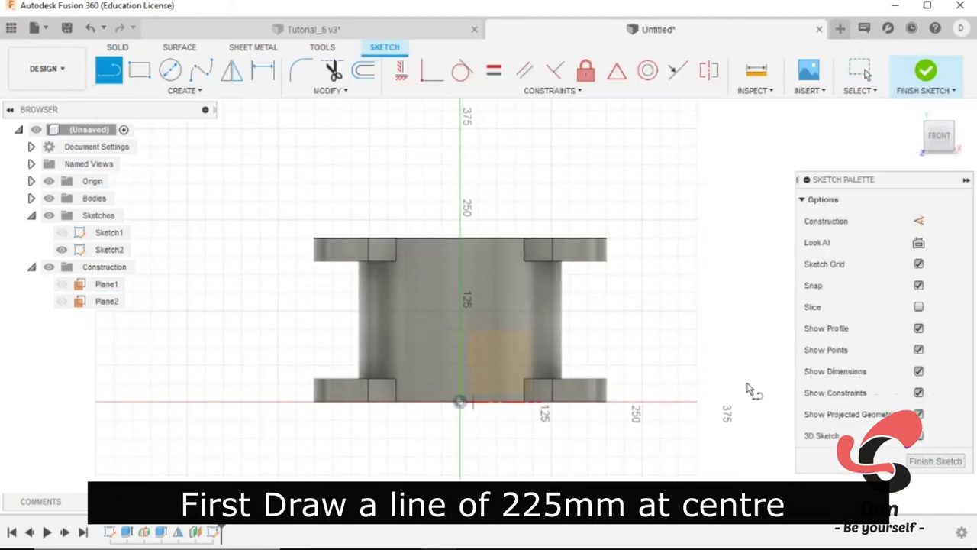
click(919, 221)
click(460, 403)
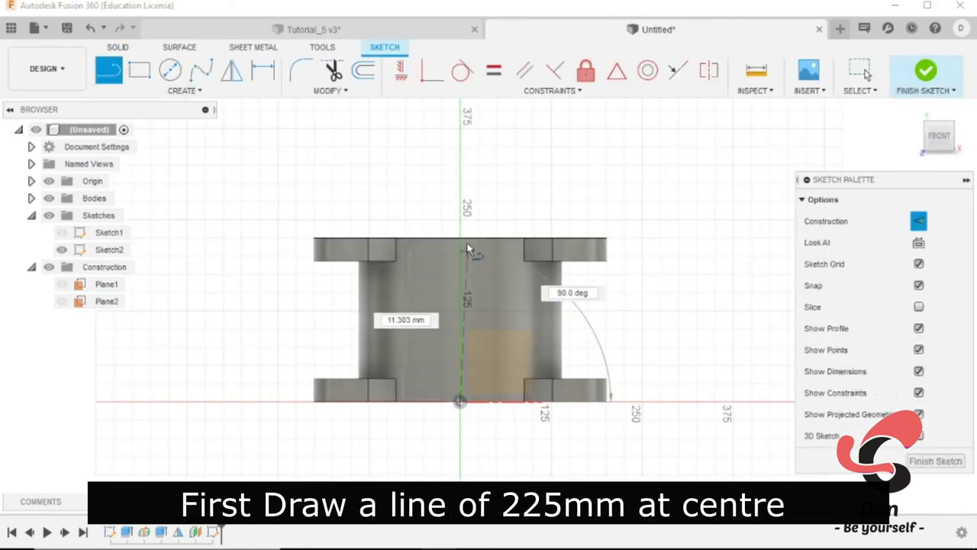
double_click(496, 239)
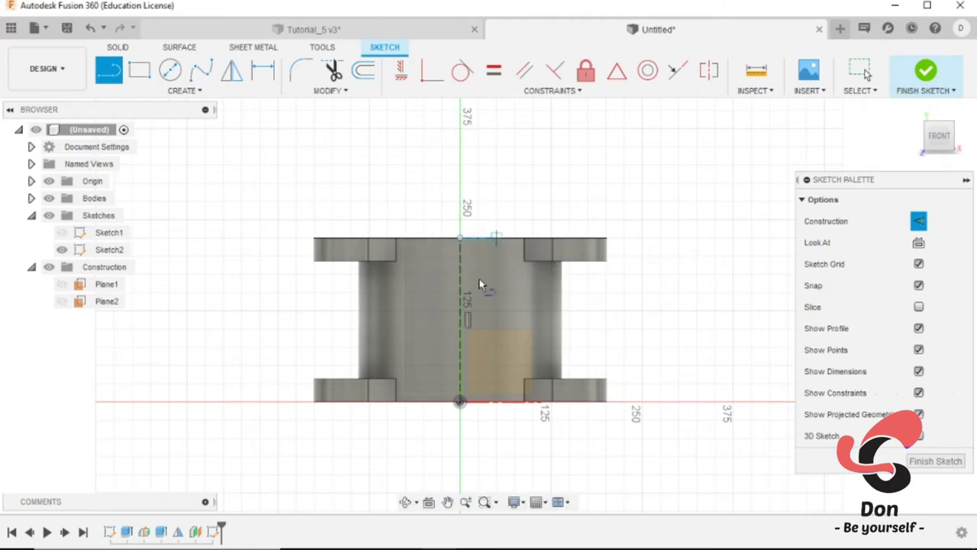
scroll(479, 277, up, 3)
scroll(718, 323, down, 2)
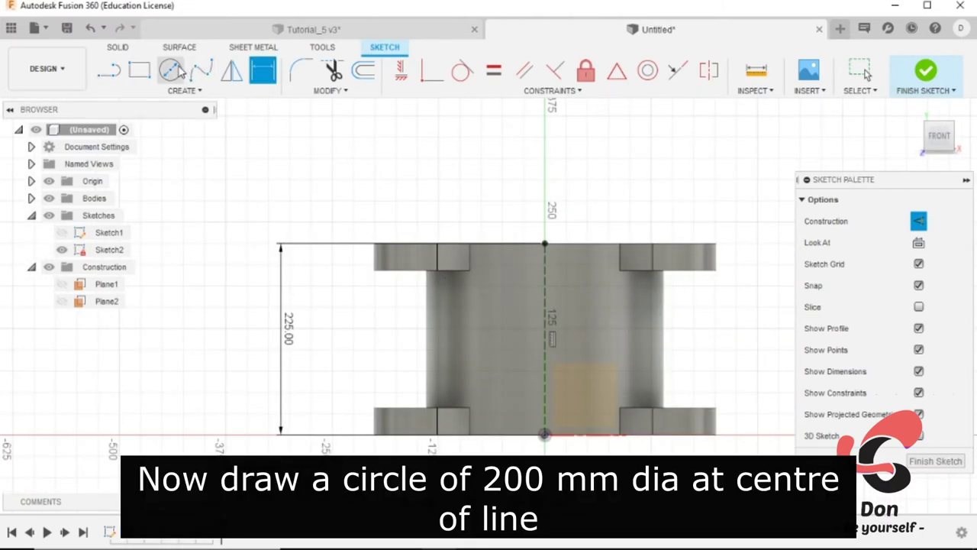
- Draw a 200 mm diameter circle centred on the line's midpoint and finish the sketch
click(171, 70)
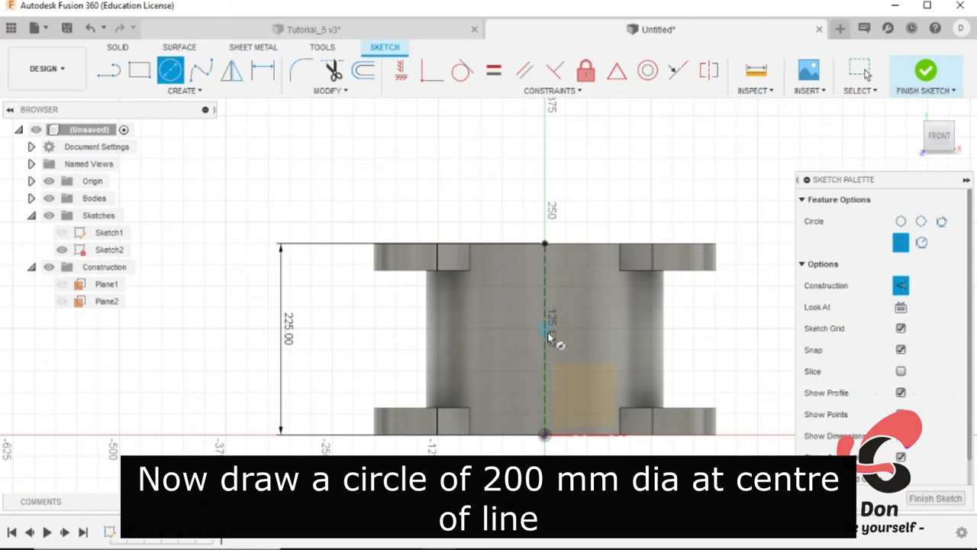
click(545, 336)
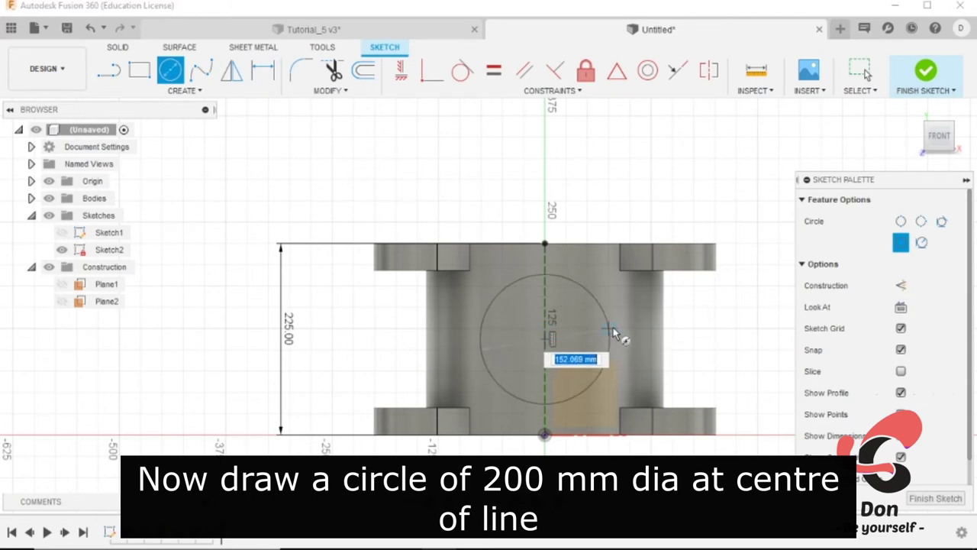
text(2)
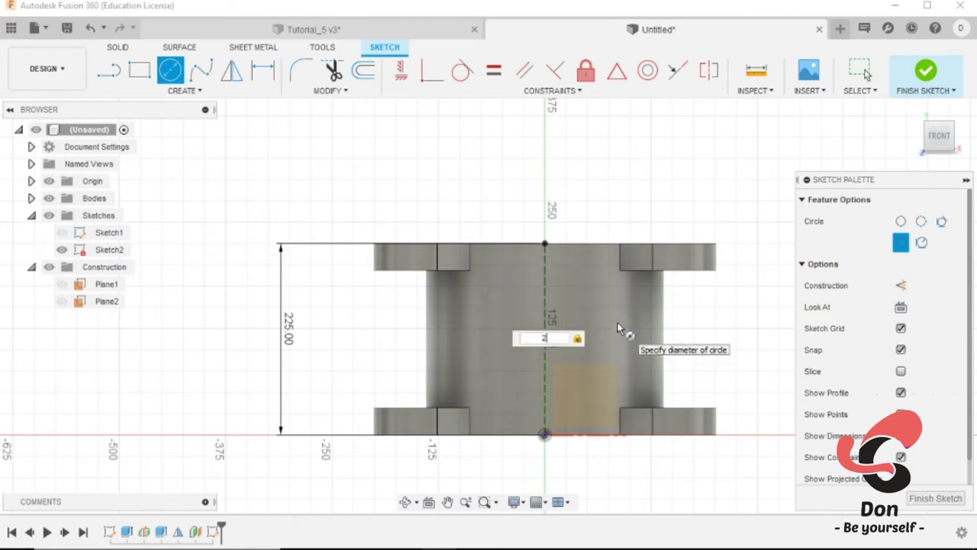
text(00)
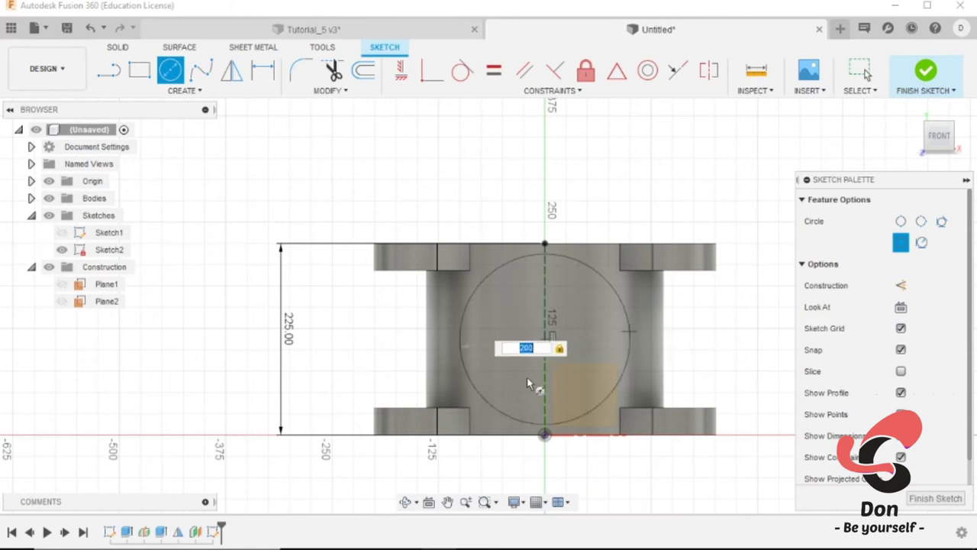
key(Return)
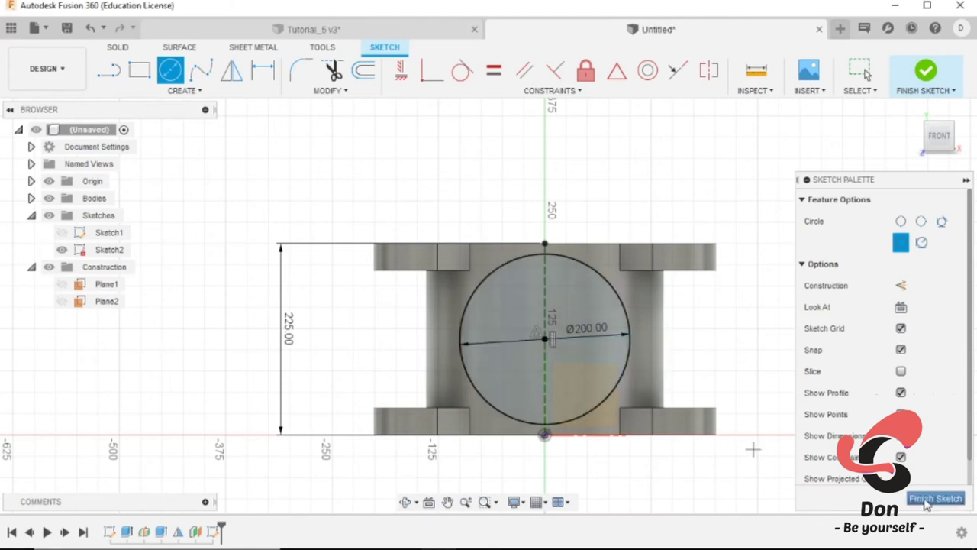
click(936, 498)
- Extrude the 200 mm circle 63 mm back into the tube as a Join to form the boss
click(915, 110)
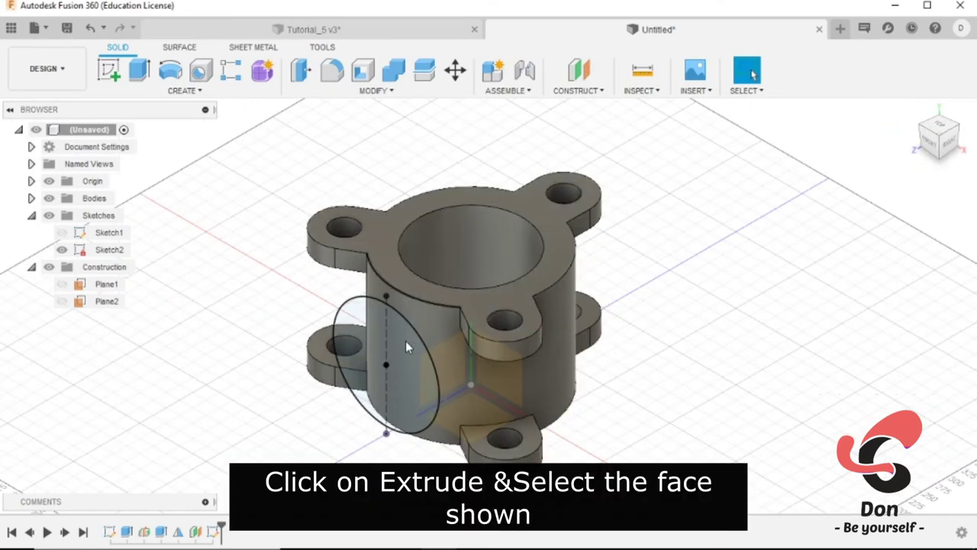
shift+middle_drag(550, 397, 557, 330)
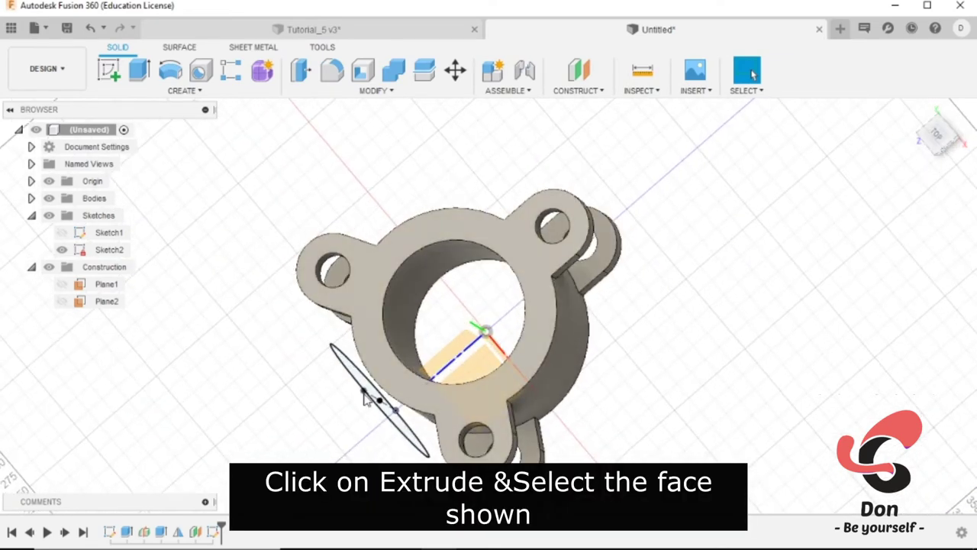
click(139, 71)
shift+middle_drag(397, 359, 374, 393)
drag(374, 393, 448, 334)
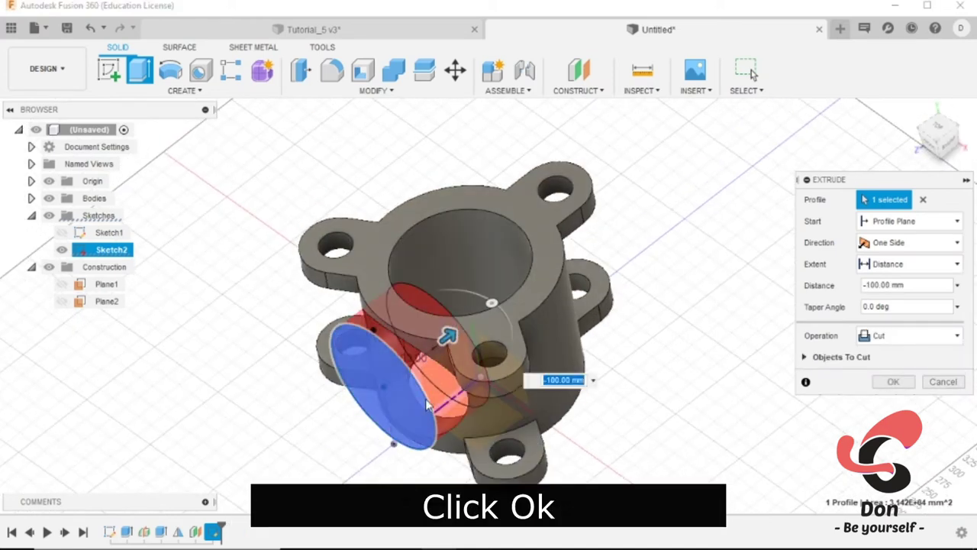
click(911, 340)
click(883, 356)
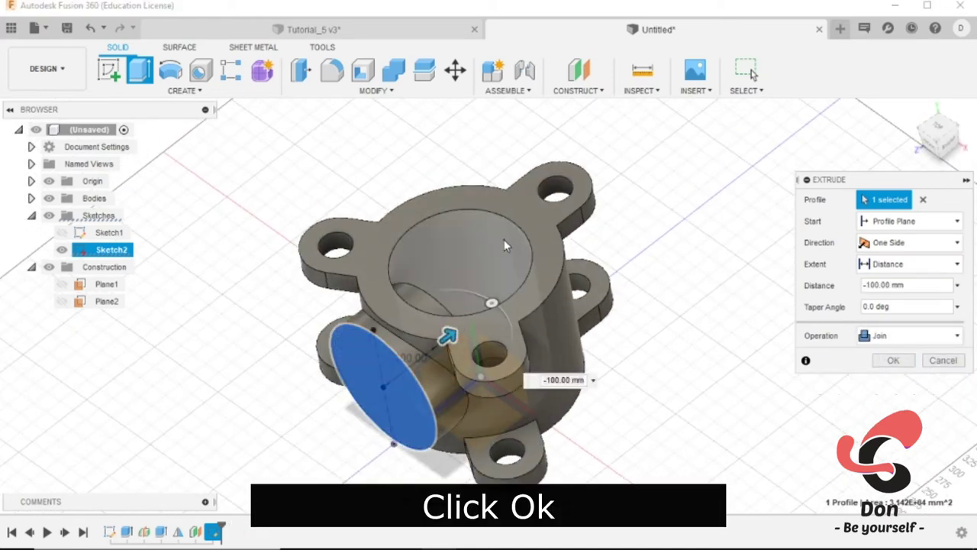
drag(448, 334, 428, 351)
drag(940, 132, 936, 145)
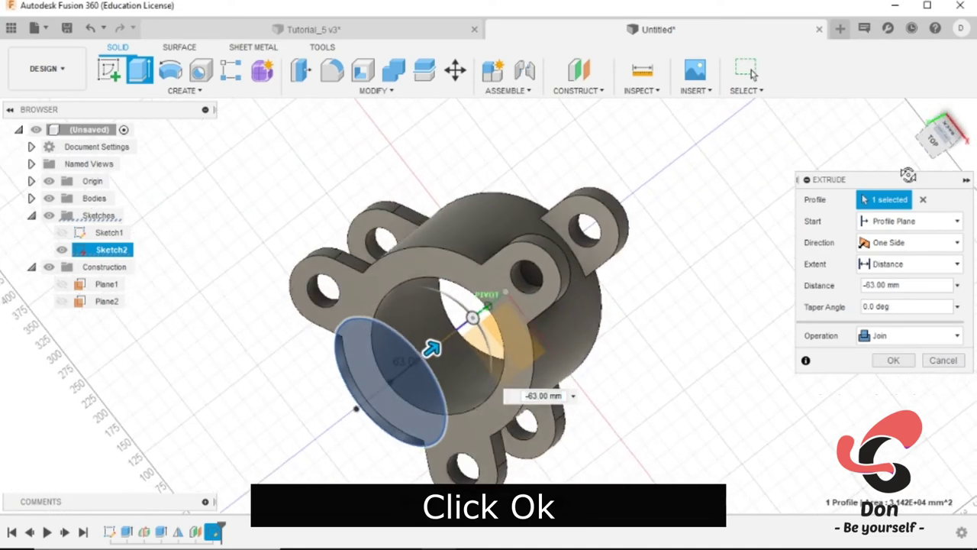
click(893, 360)
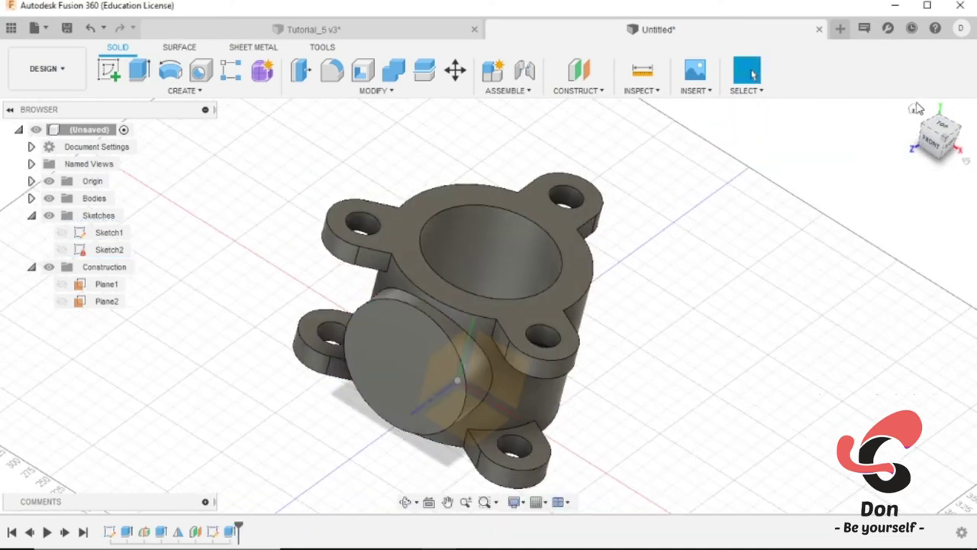
click(913, 109)
click(109, 70)
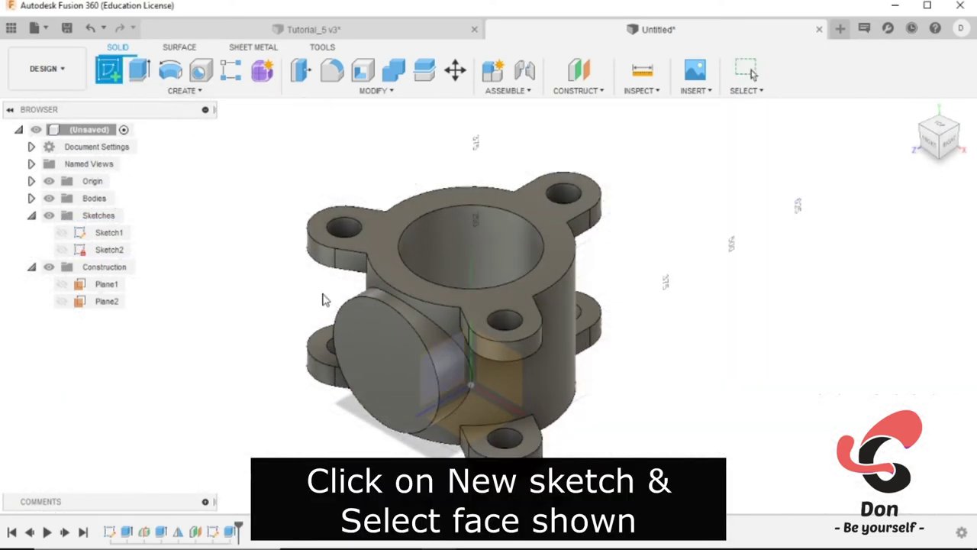
- On the boss face, sketch concentric 56 mm and 100 mm circles at its centre
click(389, 369)
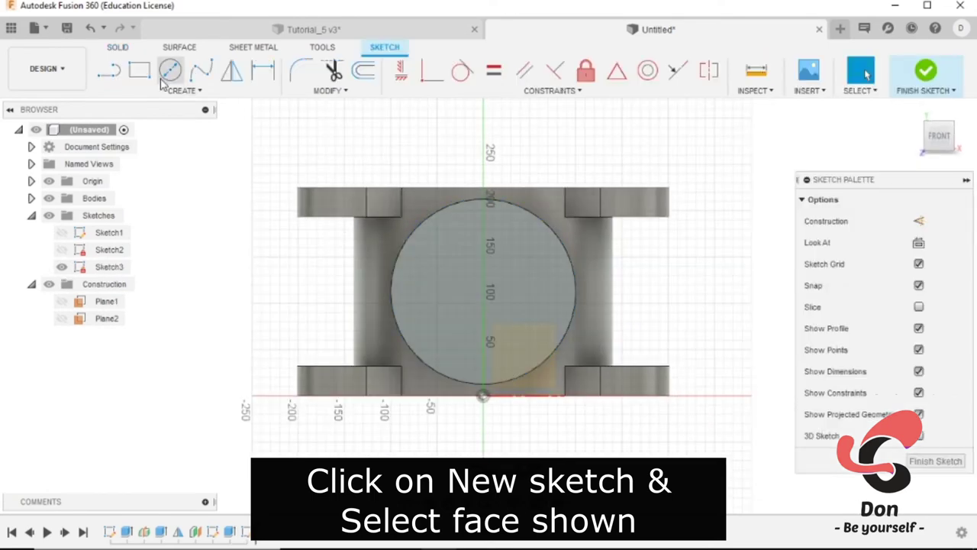
click(165, 77)
click(487, 300)
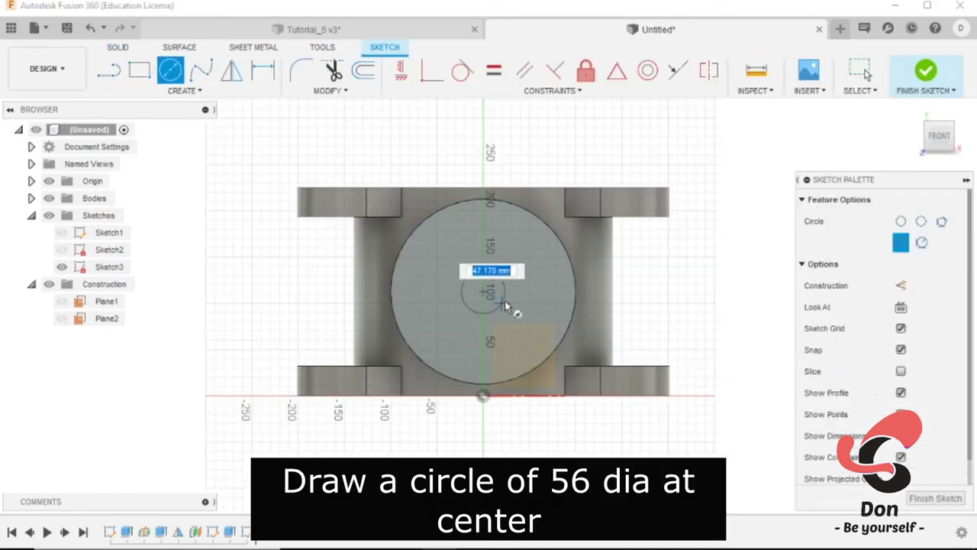
text(6)
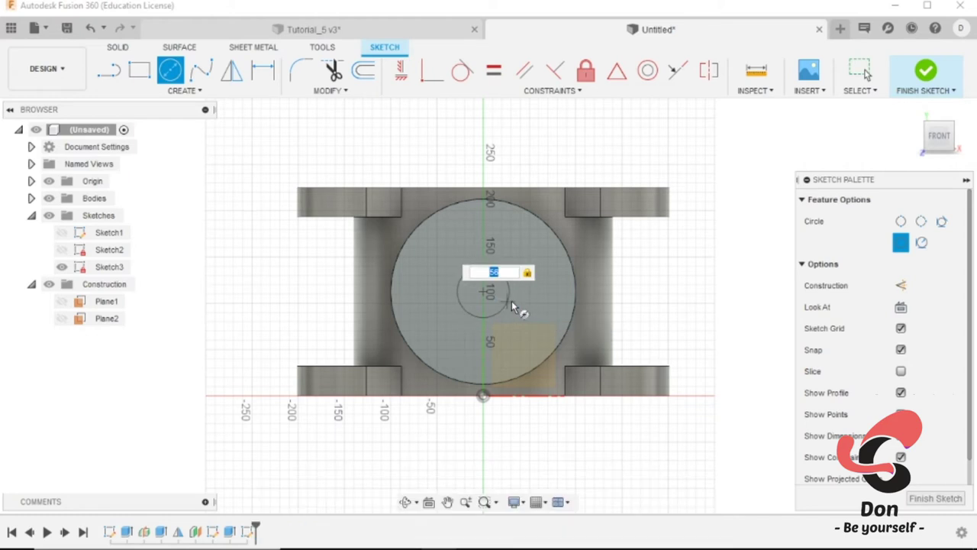
key(Return)
click(482, 290)
text(00100)
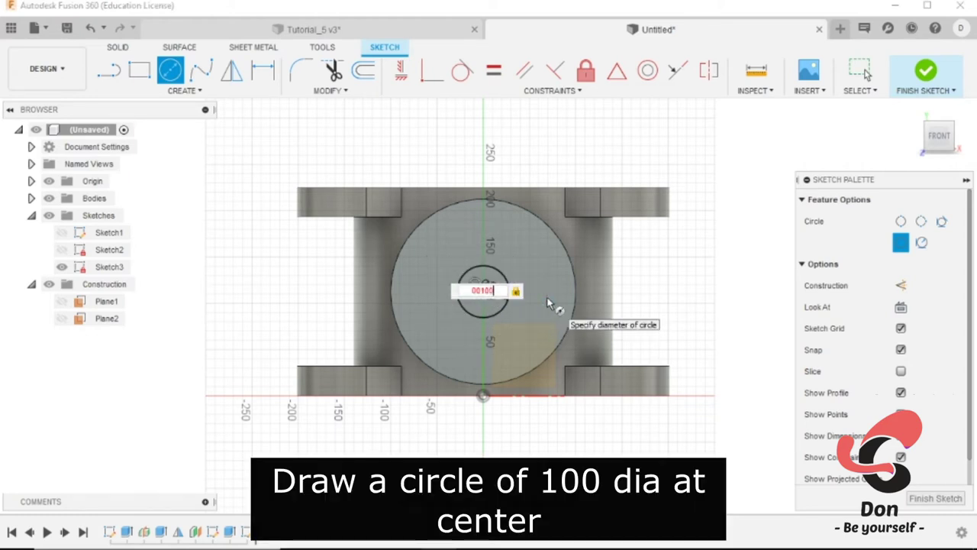
key(Tab)
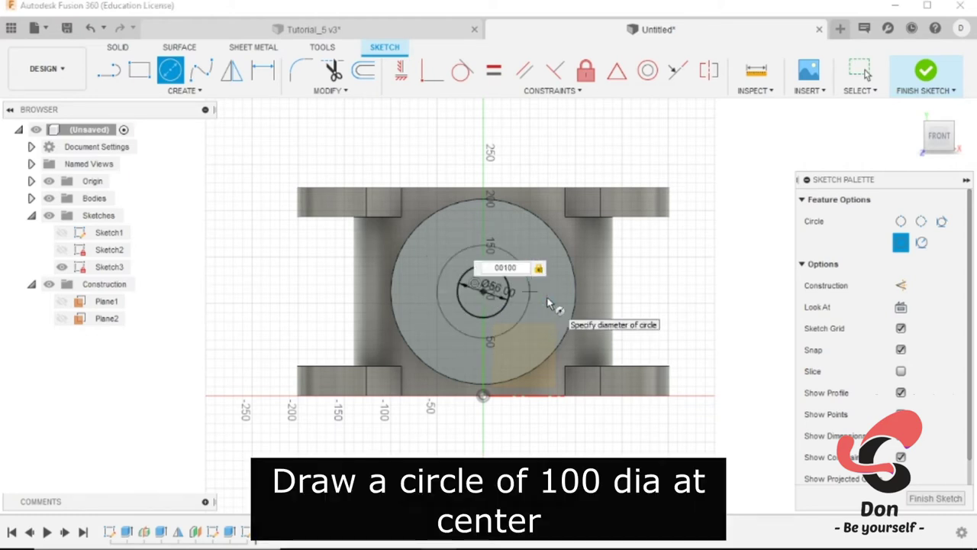
key(Return)
- Add a 150 mm construction circle around the same centre
scroll(519, 252, up, 2)
scroll(489, 199, up, 2)
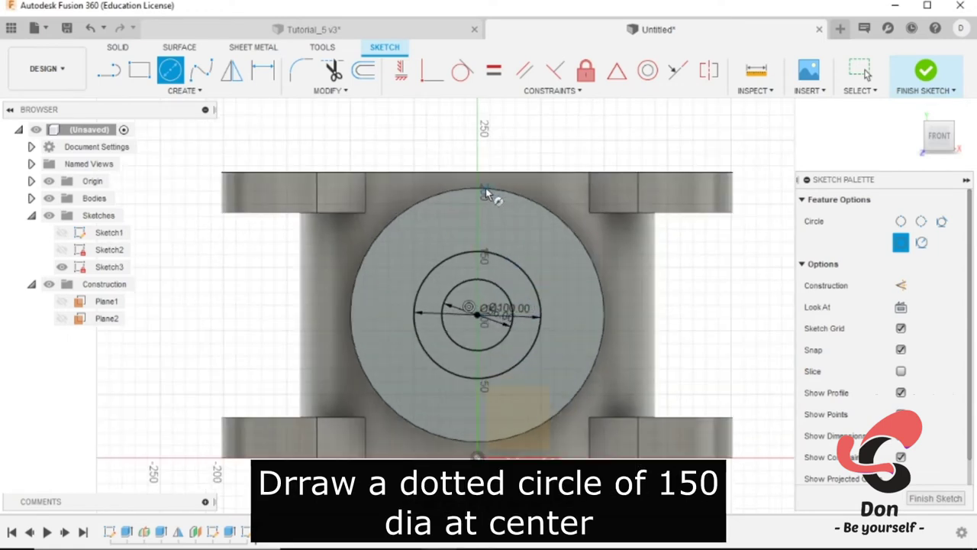
click(899, 285)
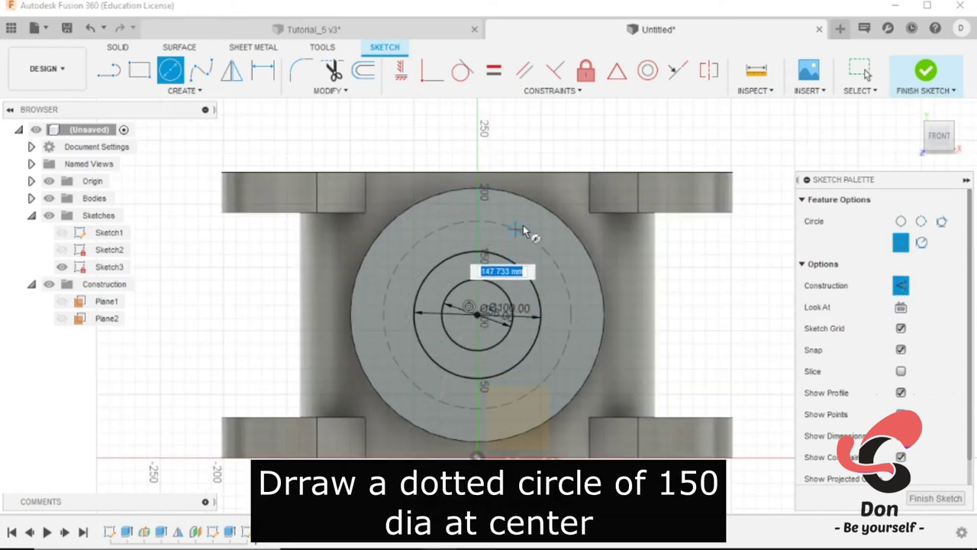
text(150)
key(Return)
- Draw a regular 24 mm bolt-hole circle on the 150 mm construction circle
click(901, 287)
scroll(695, 216, up, 2)
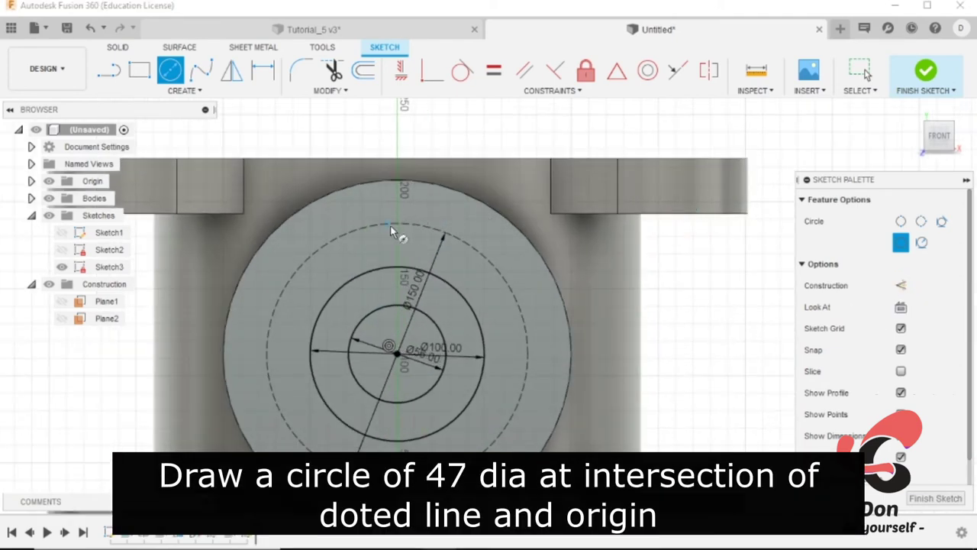
text(24)
key(Return)
scroll(543, 252, down, 2)
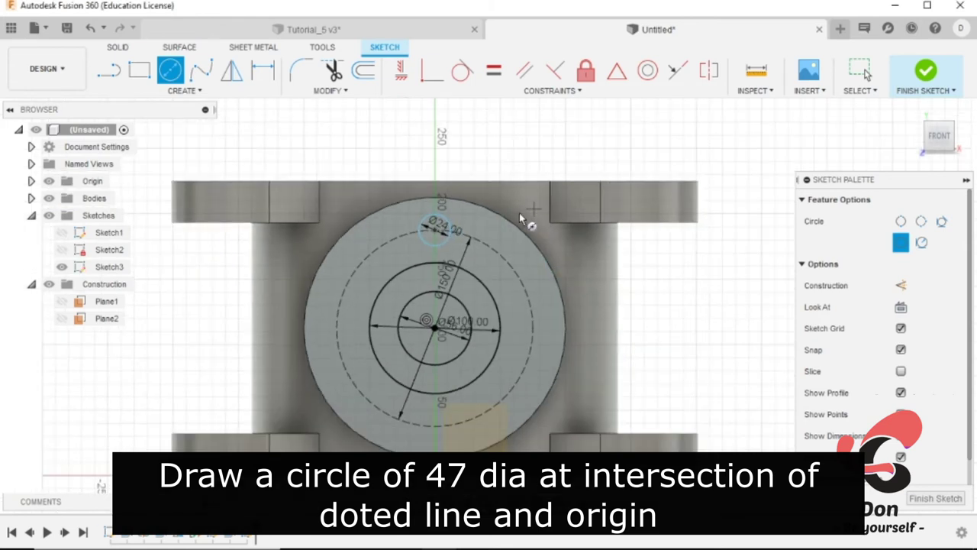
- Circular-pattern the 24 mm circle three times around the centre and finish the sketch
click(431, 73)
click(438, 233)
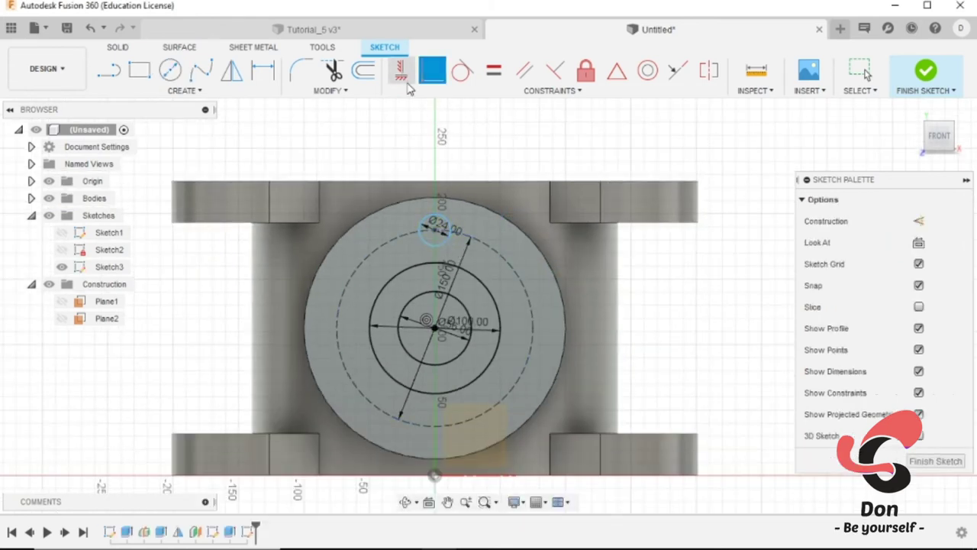
scroll(611, 272, down, 1)
click(185, 90)
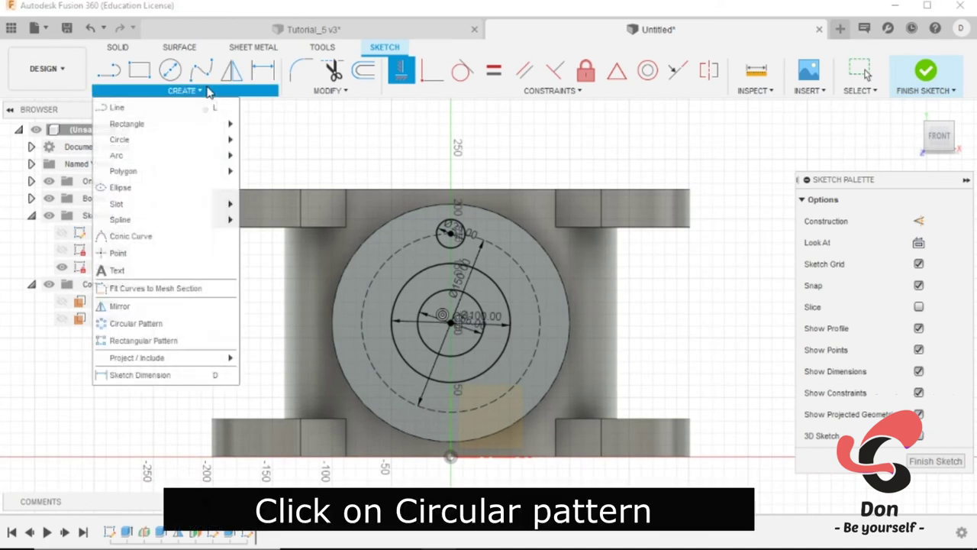
click(136, 323)
click(440, 240)
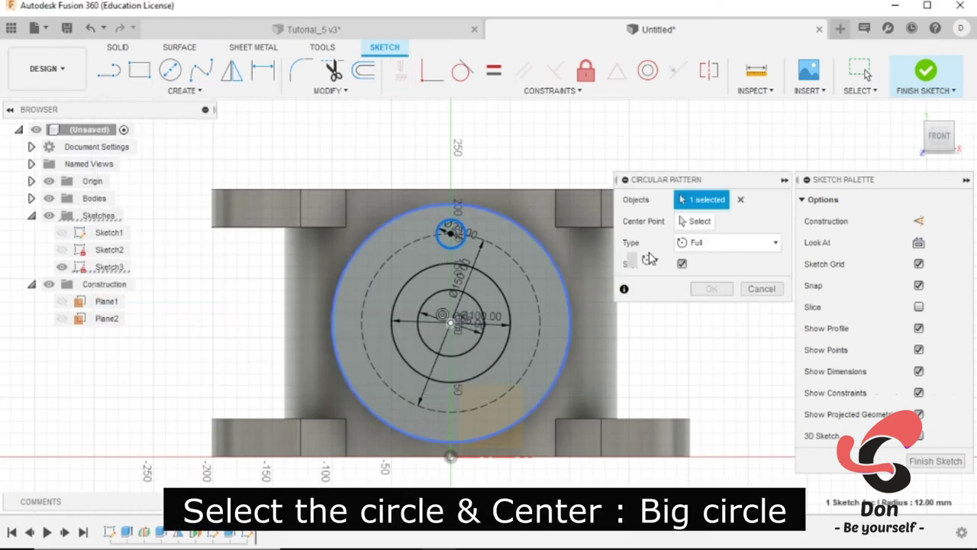
click(683, 223)
click(487, 319)
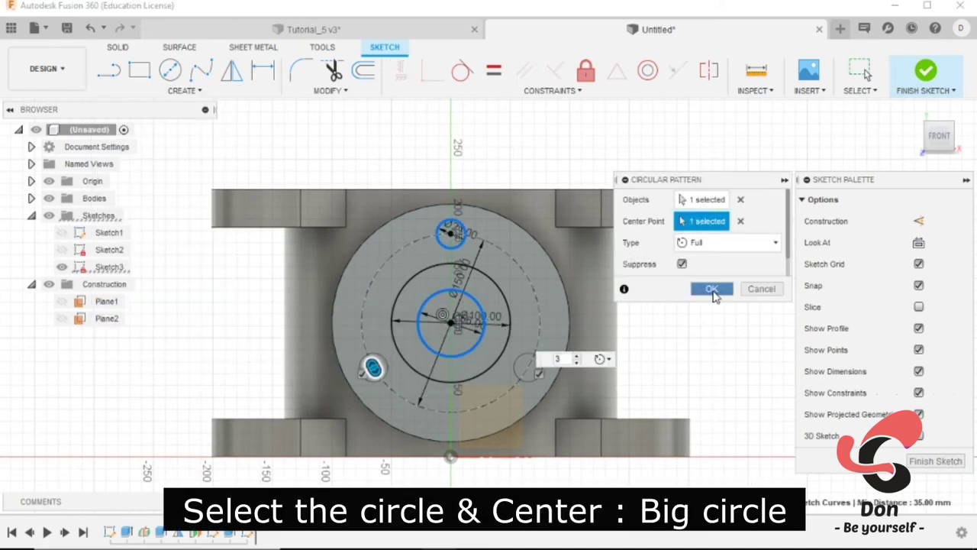
click(711, 289)
click(936, 461)
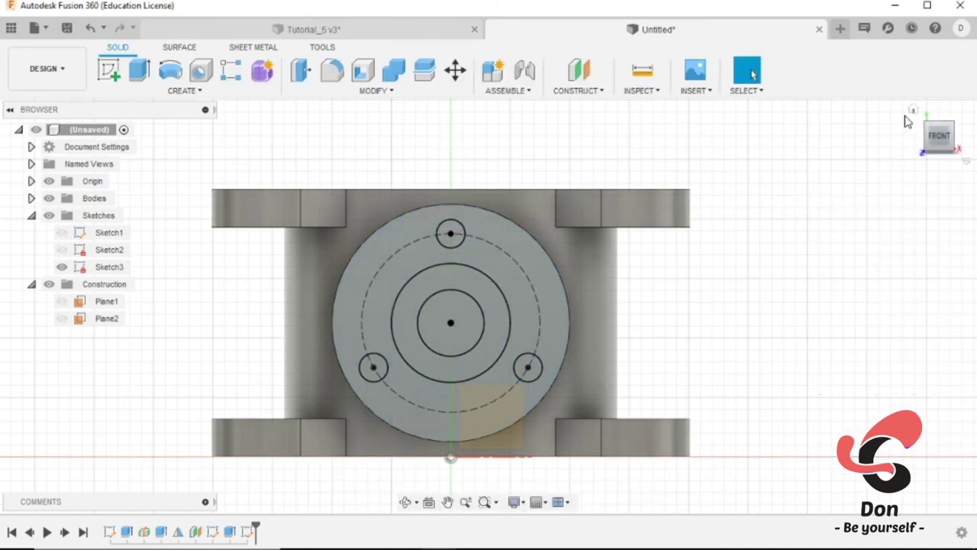
click(909, 120)
- Extrude-cut the central circle -100 mm to make the bore
key(e)
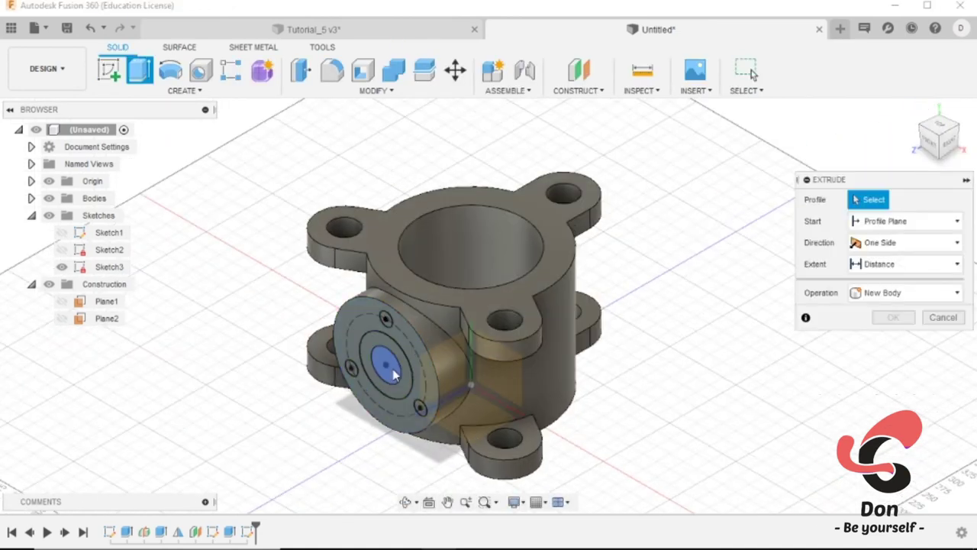
click(394, 373)
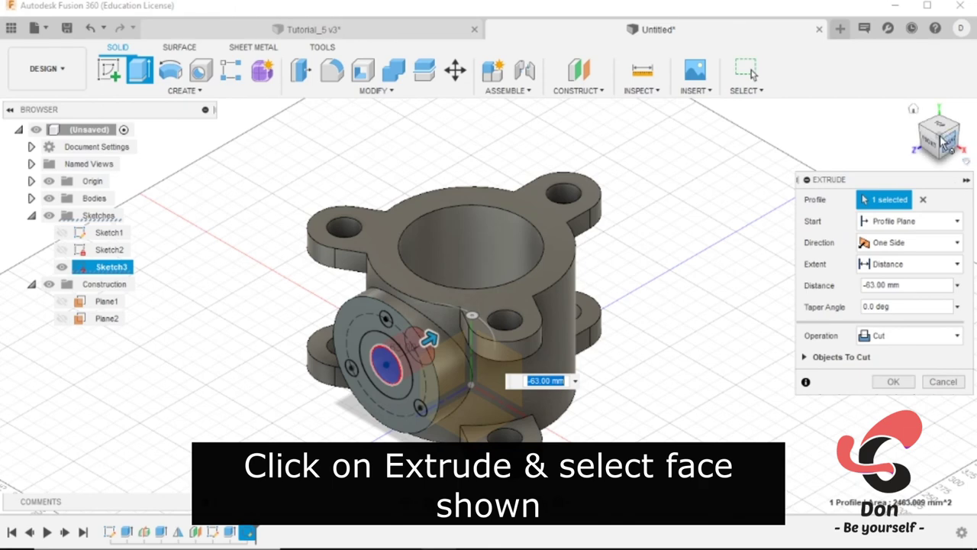
drag(947, 146, 939, 134)
text(-100)
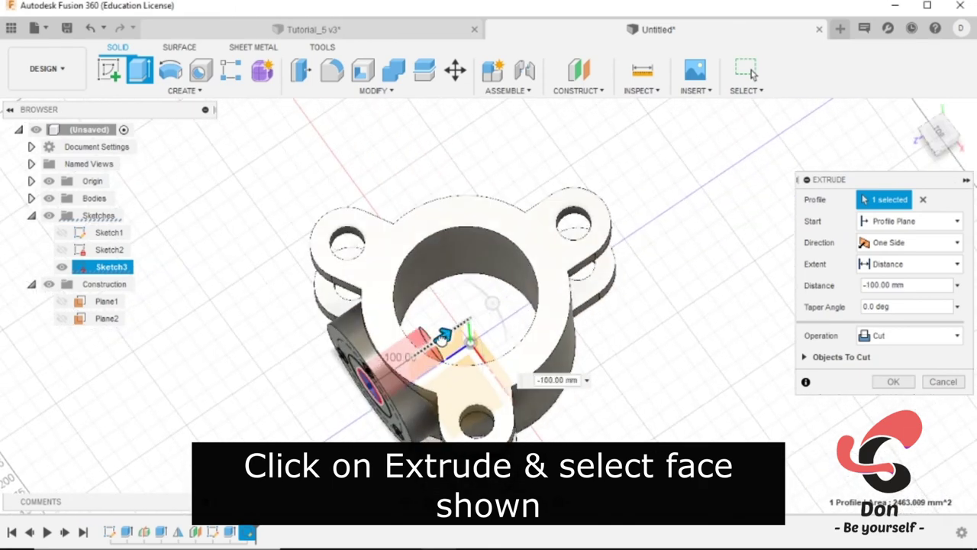
click(894, 382)
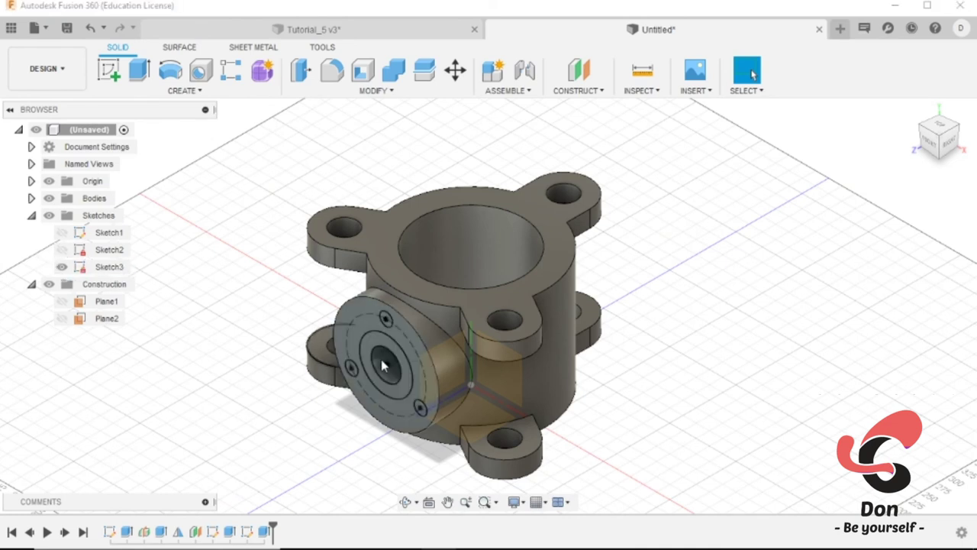
- Extrude-cut the ring around the bore 25 mm deep as a counterbore
click(139, 70)
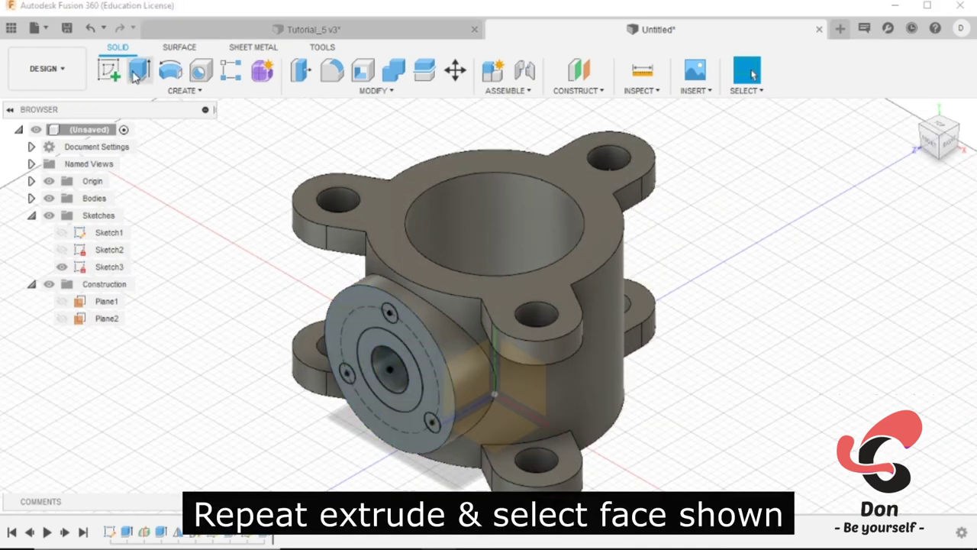
click(397, 353)
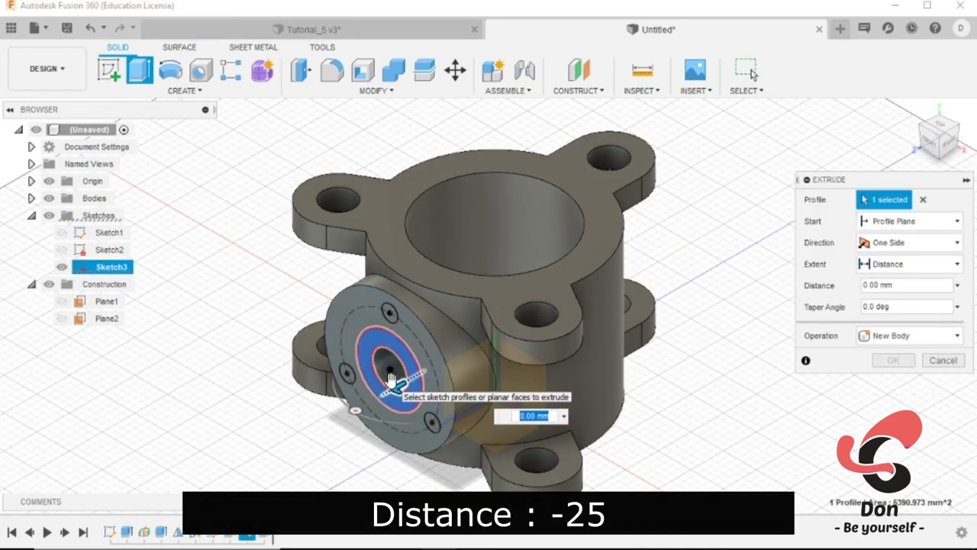
text(-25)
key(Return)
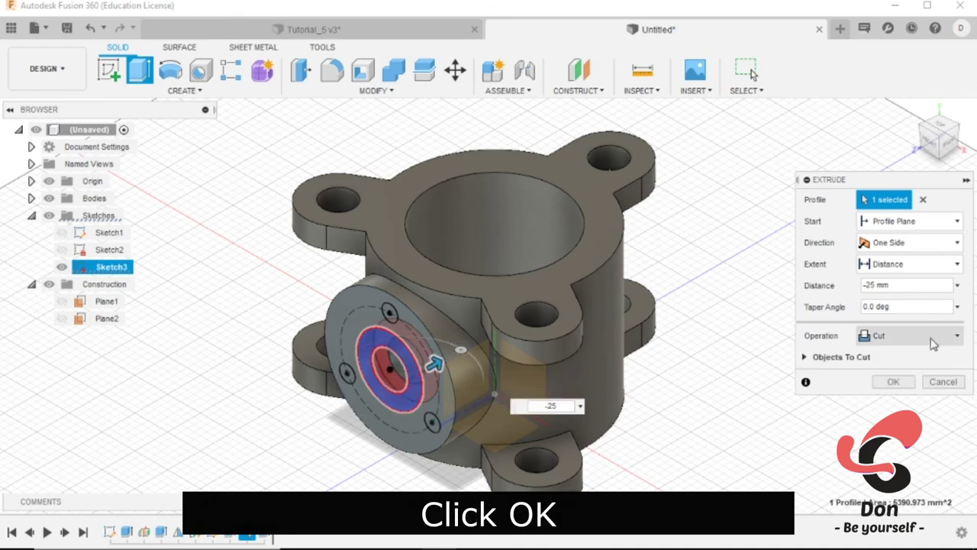
click(894, 382)
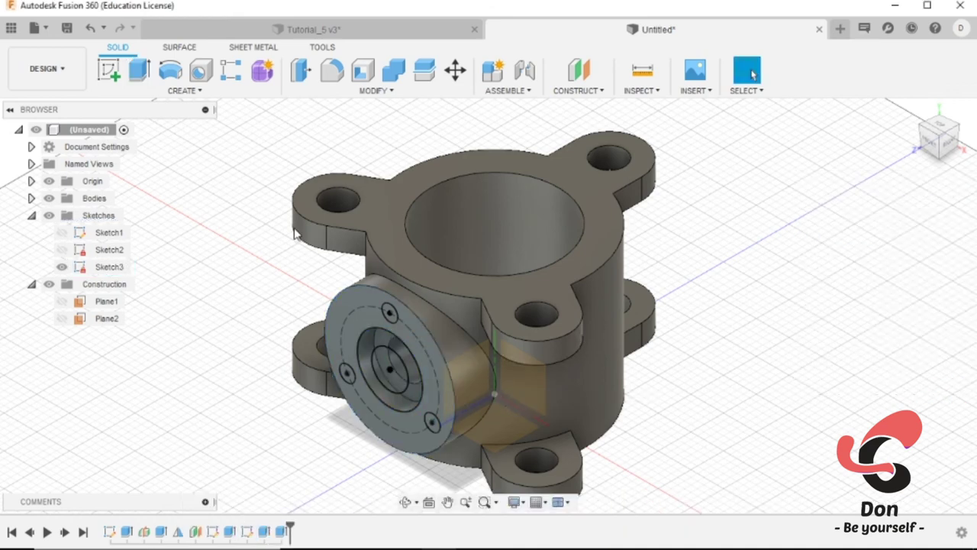
click(136, 77)
- Extrude-cut the top, left and bottom 24 mm bolt-hole circles -15 mm into the boss
click(389, 314)
click(345, 374)
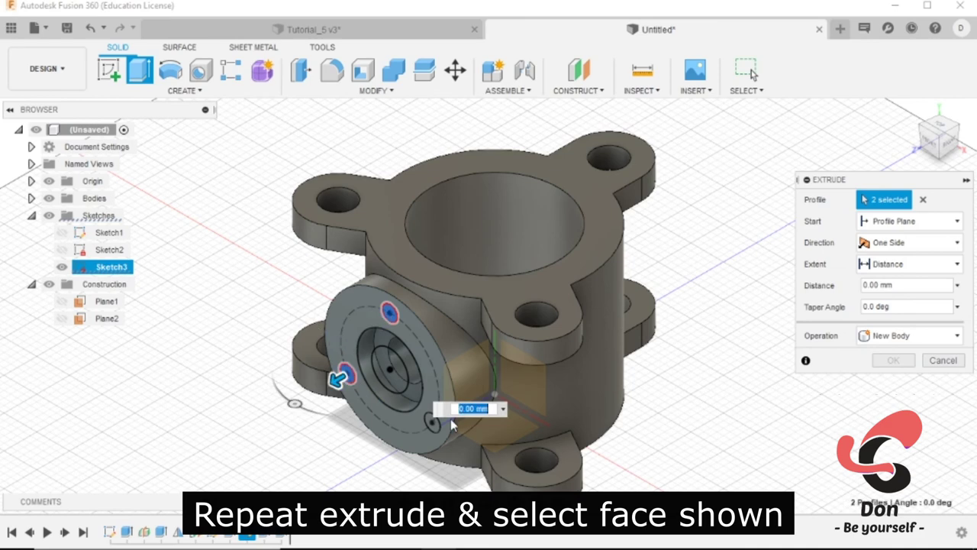
click(433, 424)
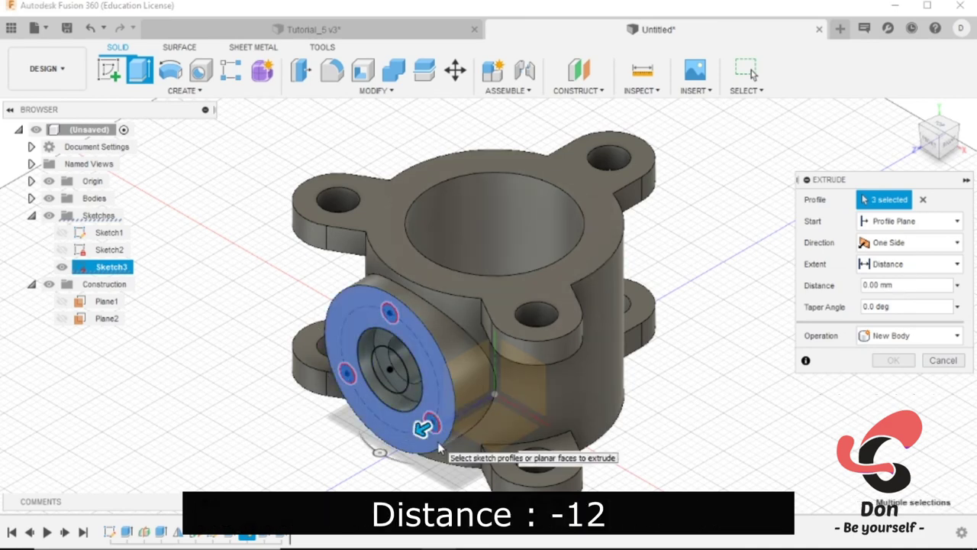
text(-15)
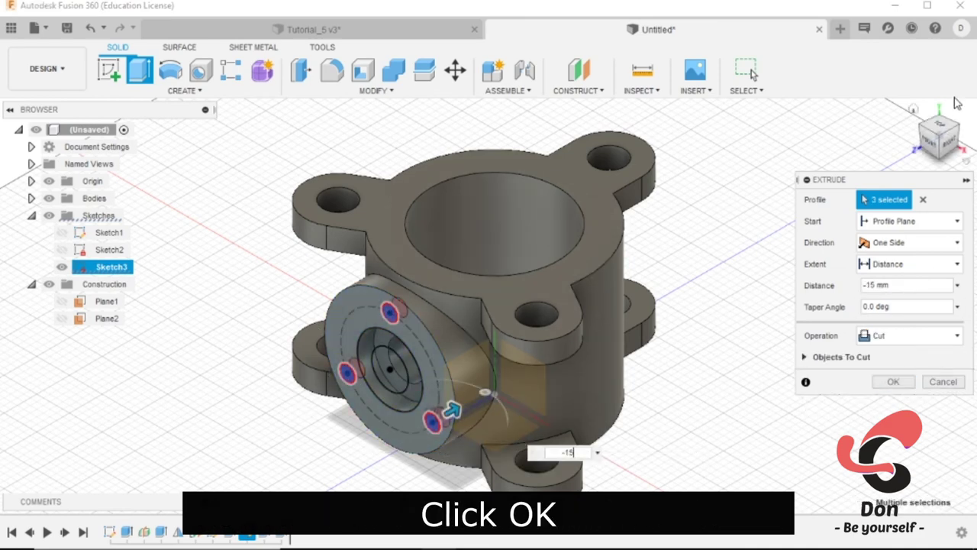
click(894, 381)
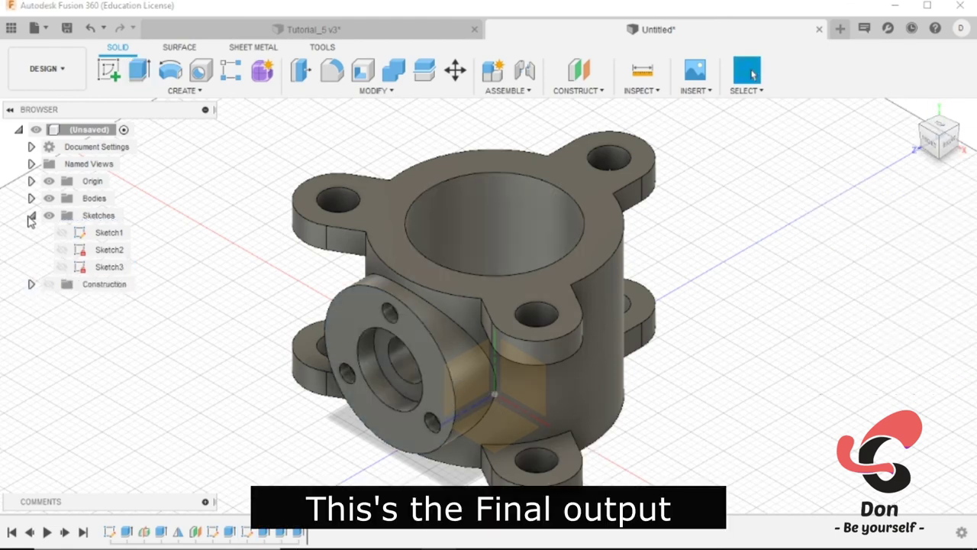
click(31, 217)
- Hide the origin and drag Metal > Aluminum > Anodized Glossy (Blue) onto the housing body
click(49, 181)
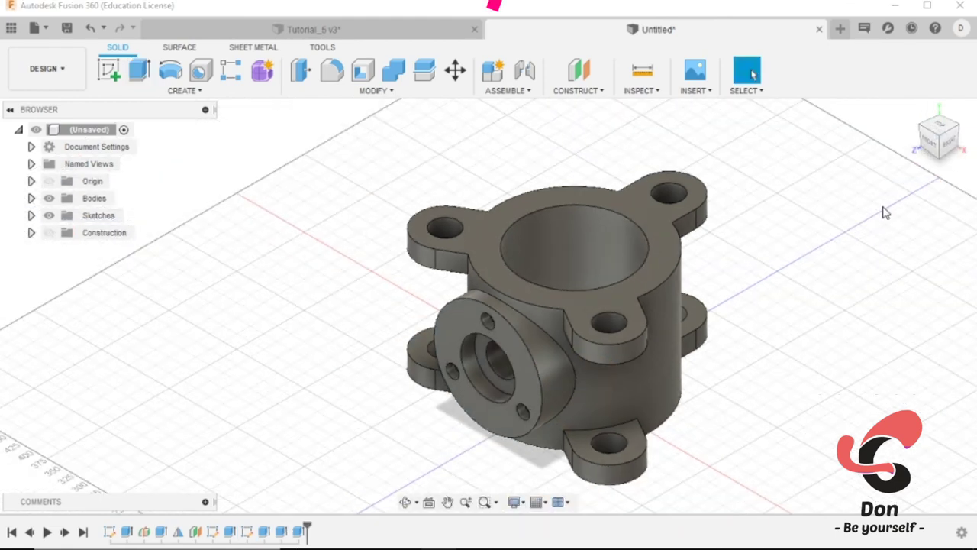
shift+middle_drag(830, 307, 687, 321)
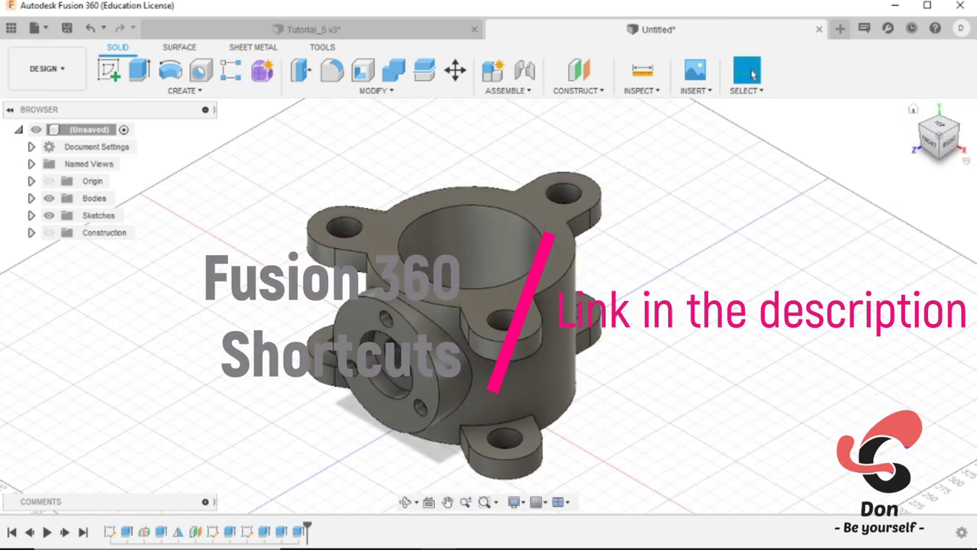
key(a)
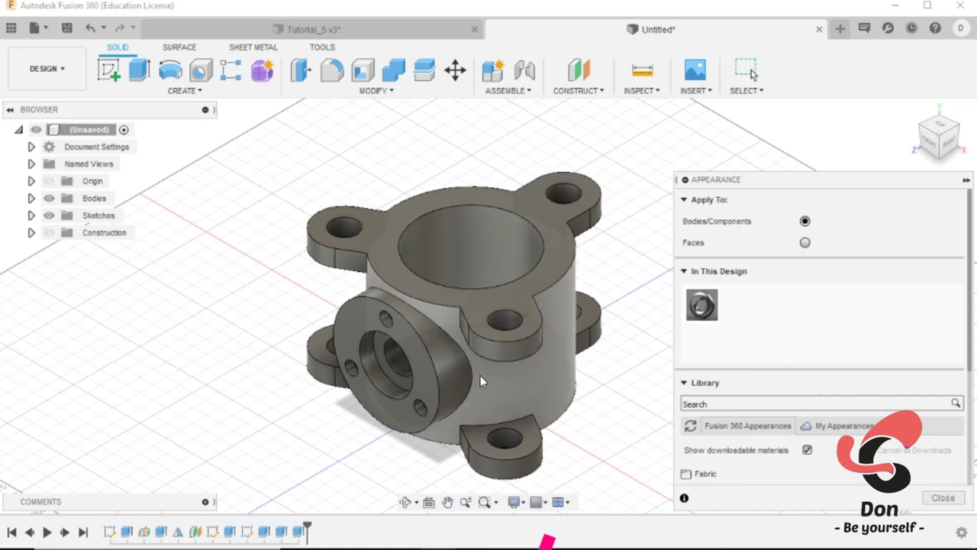
scroll(695, 344, down, 3)
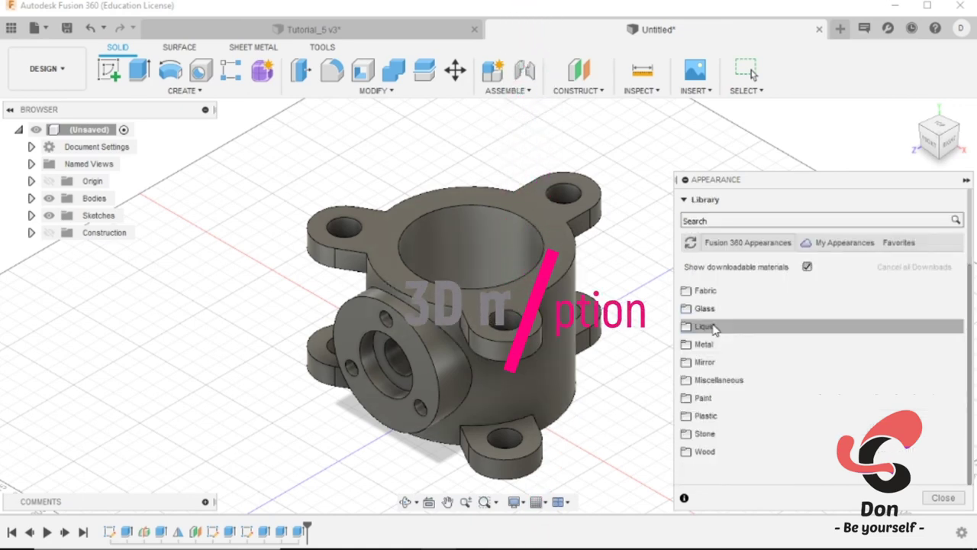
click(697, 344)
click(696, 362)
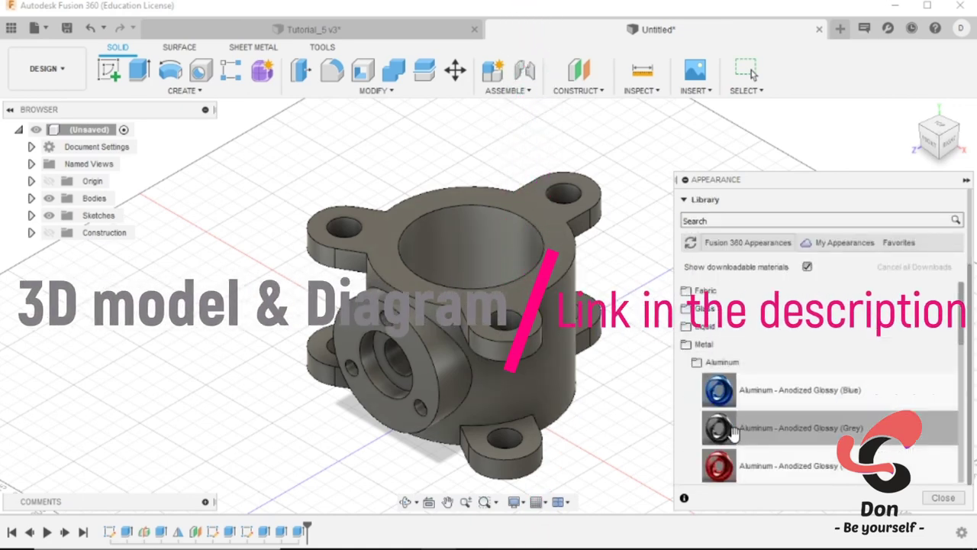
drag(719, 390, 553, 327)
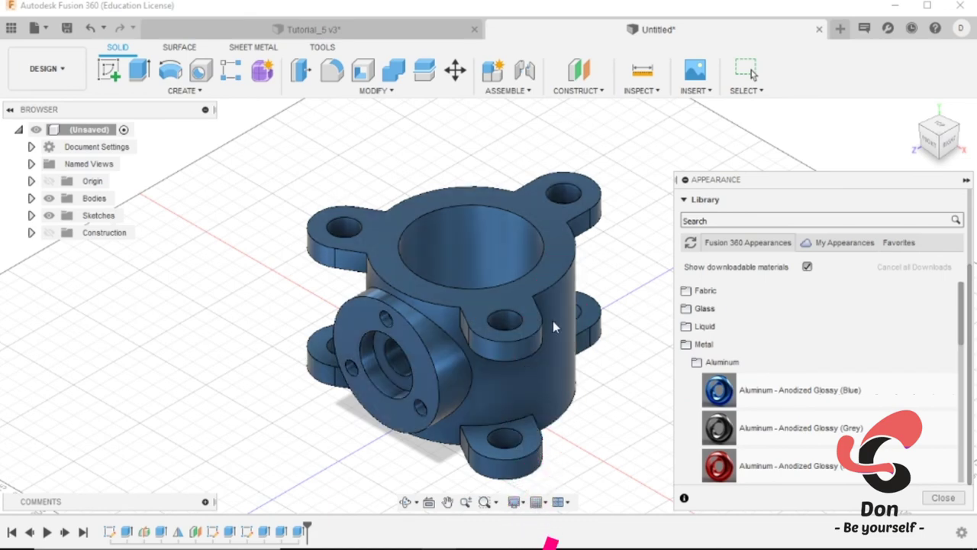
mouse_move(462, 401)
shift+middle_down()
mouse_move(496, 397)
mouse_move(382, 328)
shift+middle_up()
click(944, 497)
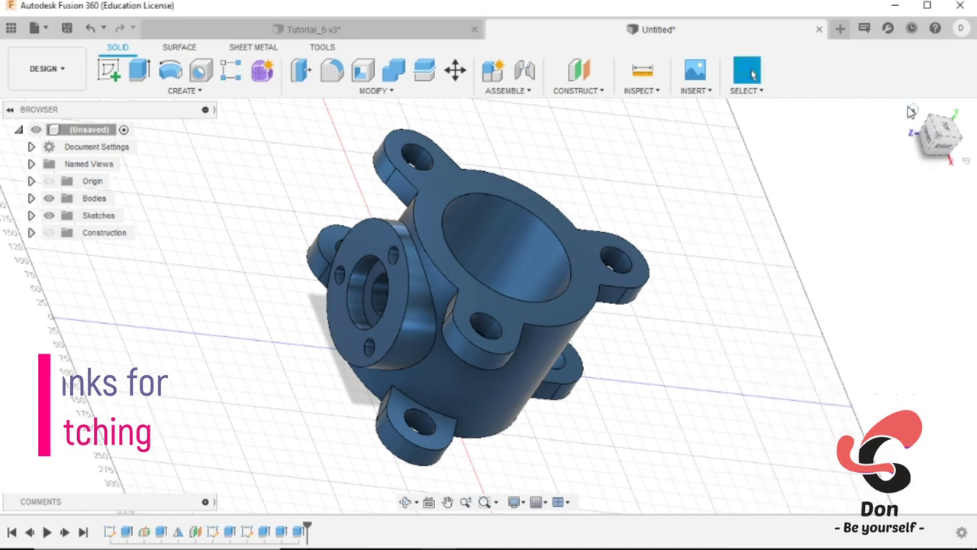